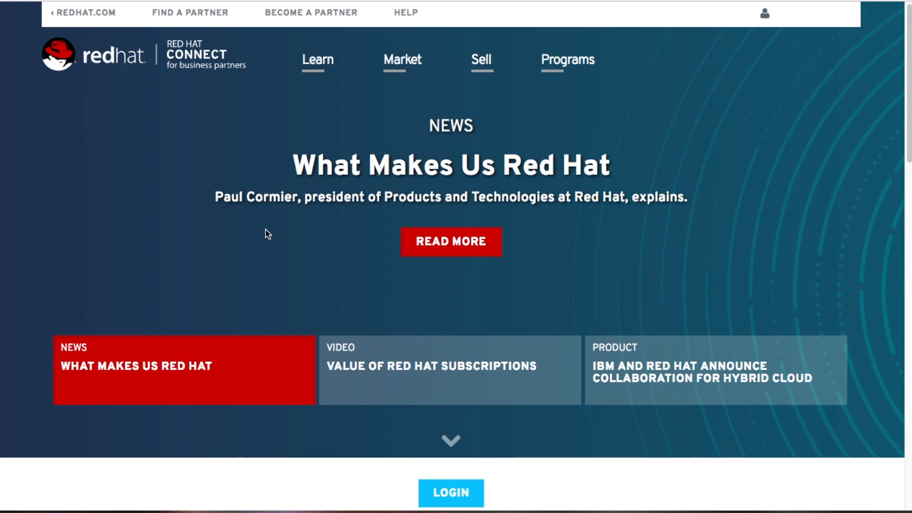
Log in to the Red Hat partner account with the prefilled credentials and open the Red Hat Partner Marketing Center
{"action": "scroll", "coordinate": [276, 245], "scroll_direction": "down", "scroll_amount": 1}
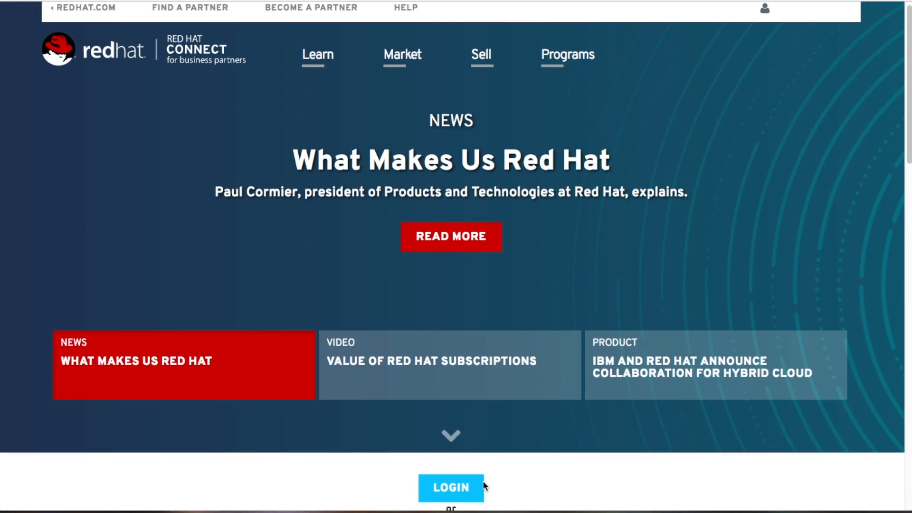
{"action": "left_click", "coordinate": [477, 495]}
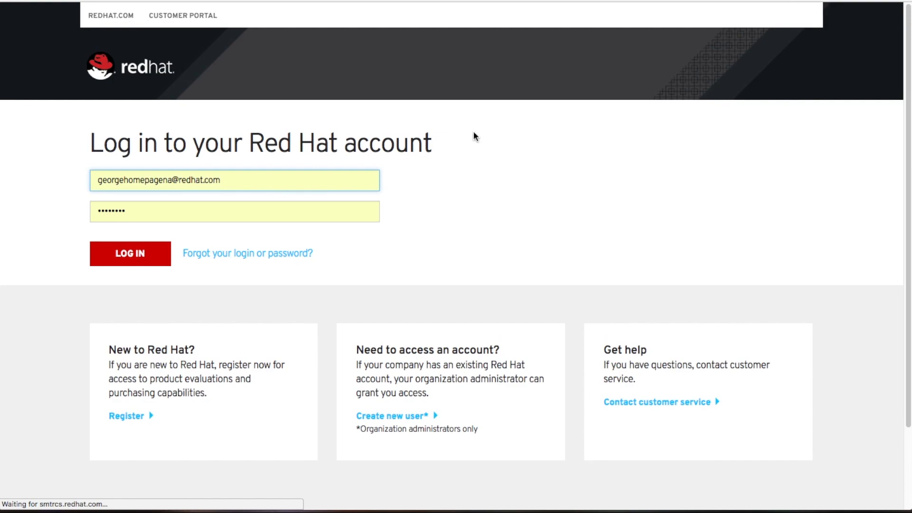
{"action": "left_click", "coordinate": [155, 253]}
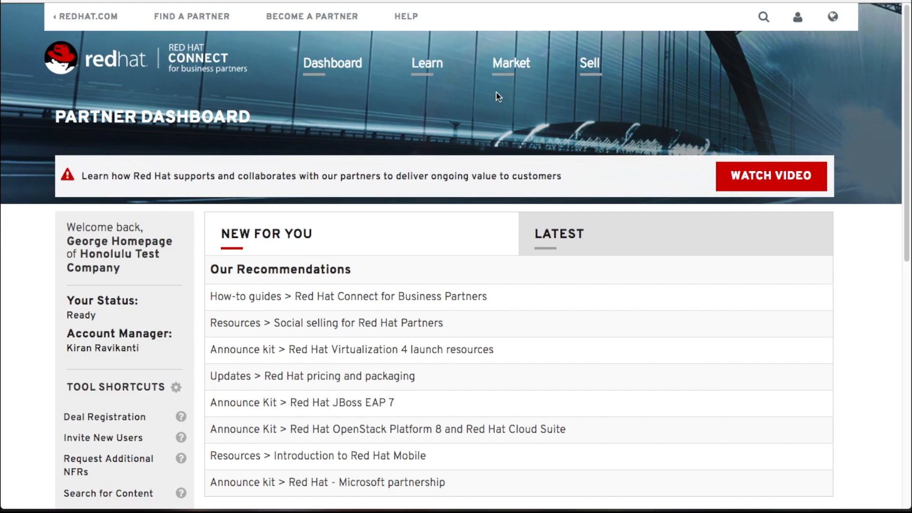
{"action": "left_click", "coordinate": [499, 79]}
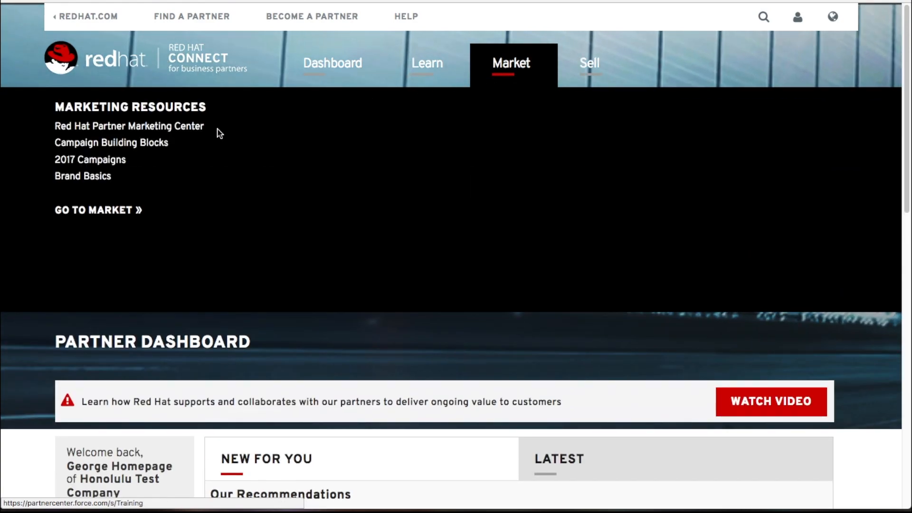
{"action": "left_click", "coordinate": [193, 128]}
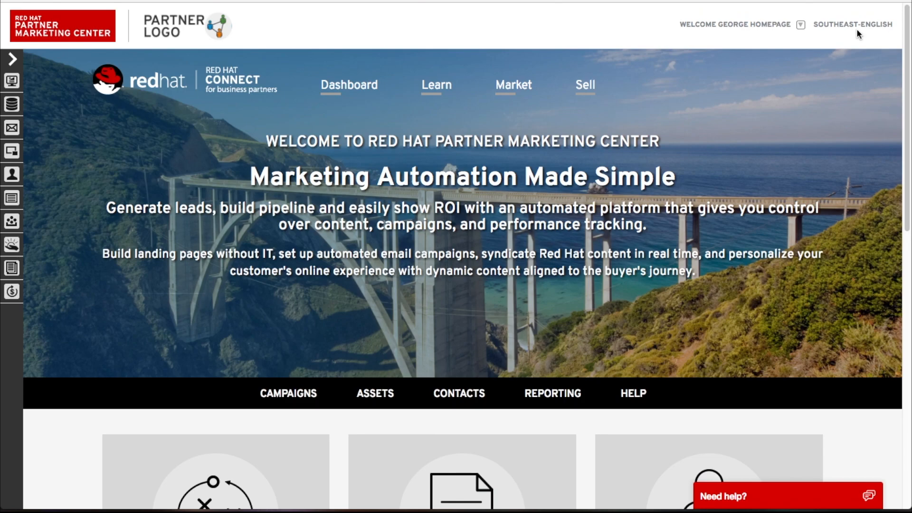
Look over the Partner Marketing Center home page and expand the tool sidebar to read its labels, collapsing it again
{"action": "scroll", "coordinate": [851, 149], "scroll_direction": "down", "scroll_amount": 4}
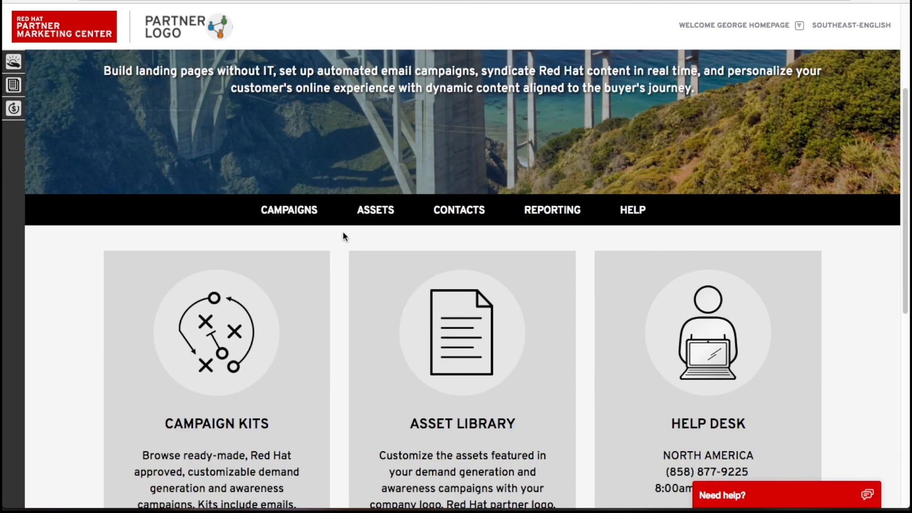
{"action": "scroll", "coordinate": [116, 205], "scroll_direction": "up", "scroll_amount": 4}
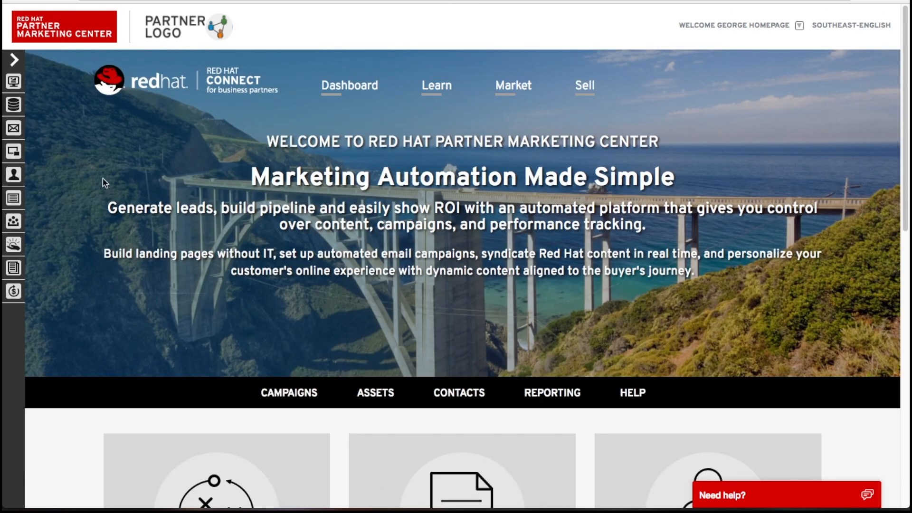
{"action": "left_click", "coordinate": [14, 60]}
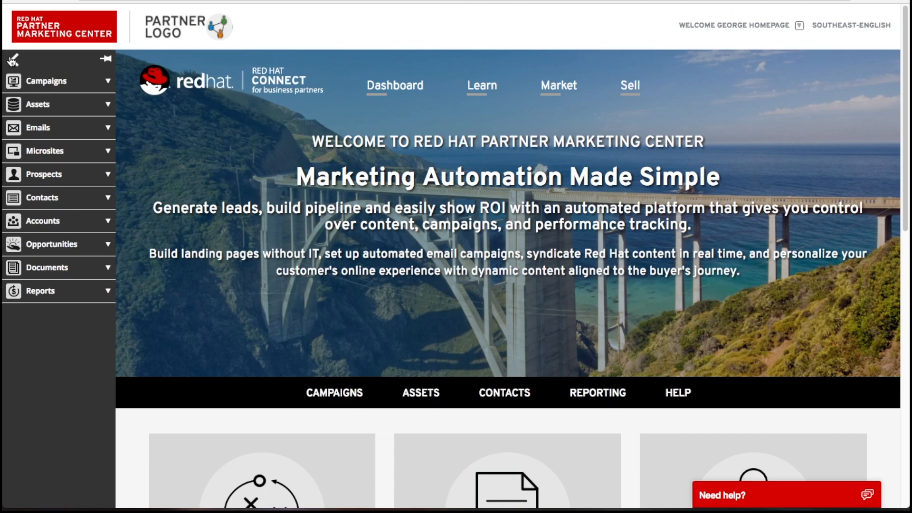
{"action": "left_click", "coordinate": [13, 60]}
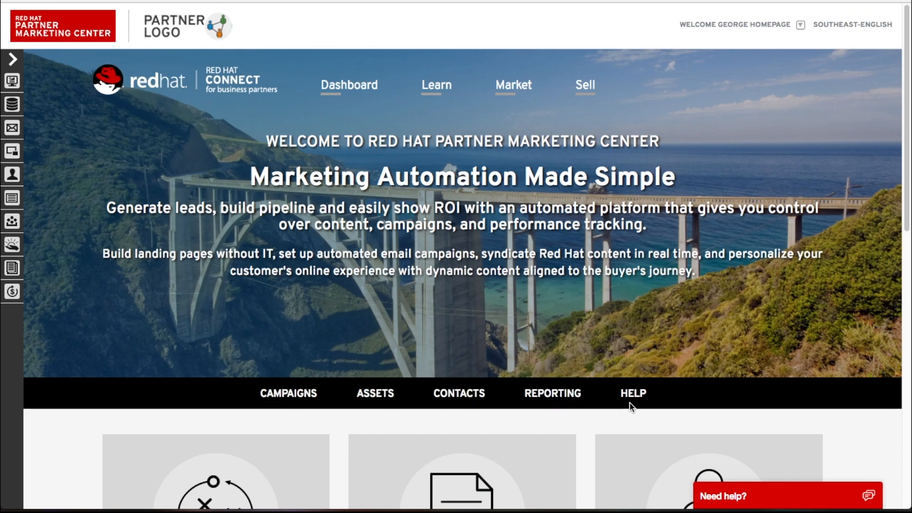
Review the Help Desk contact details on the home page and open the Need help? chat form, minimizing it again
{"action": "scroll", "coordinate": [629, 402], "scroll_direction": "down", "scroll_amount": 7}
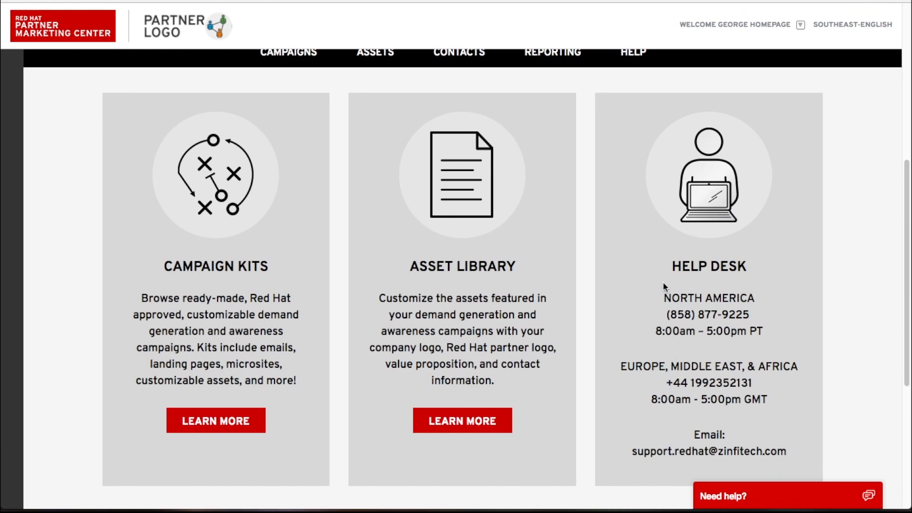
{"action": "left_click", "coordinate": [782, 496]}
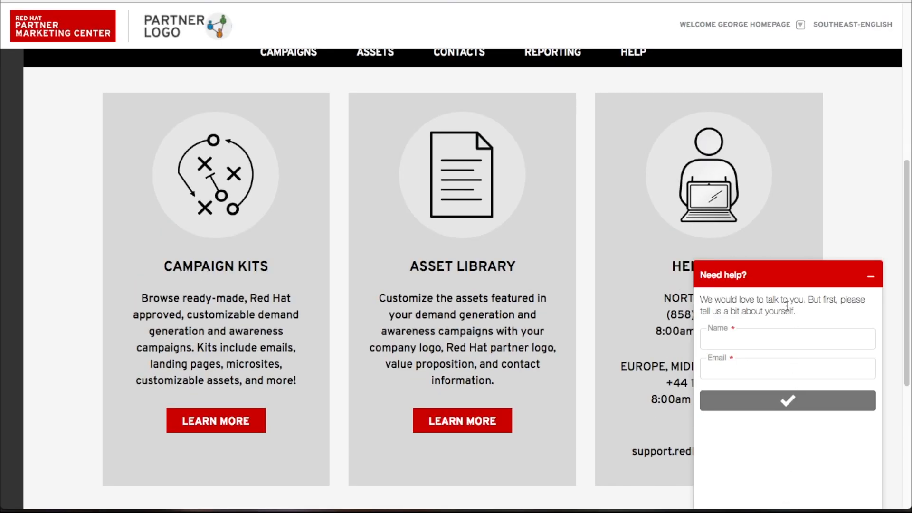
{"action": "left_click", "coordinate": [782, 284]}
{"action": "scroll", "coordinate": [780, 309], "scroll_direction": "up", "scroll_amount": 6}
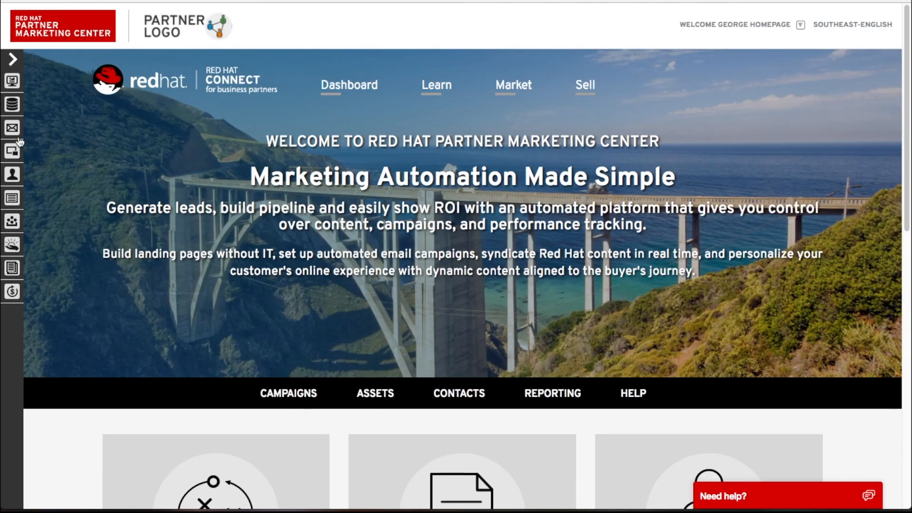
{"action": "mouse_move", "coordinate": [8, 138]}
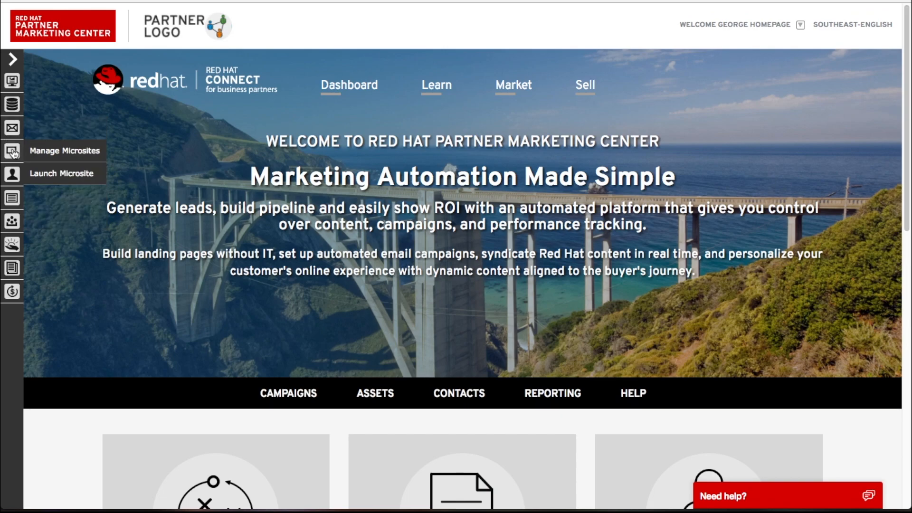
{"action": "mouse_move", "coordinate": [14, 178]}
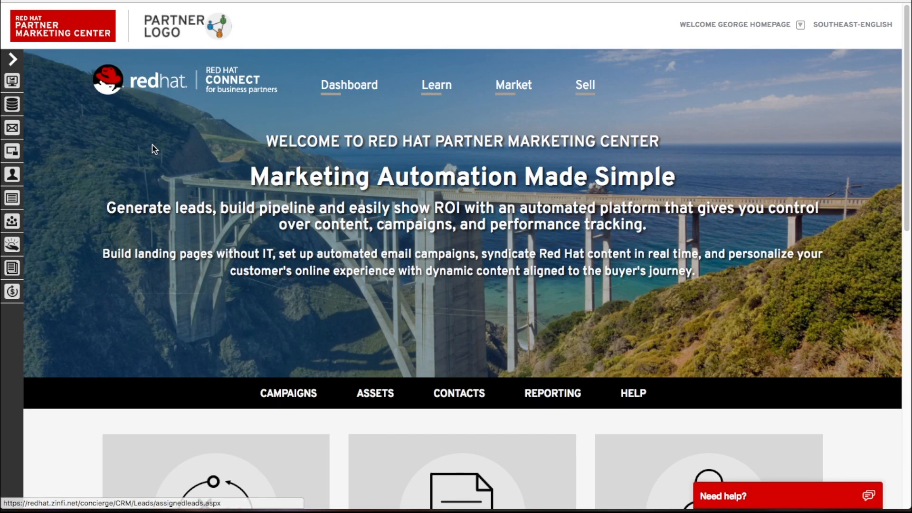
Open the account details from the user profile options and bring them up for editing to examine the form
{"action": "left_click", "coordinate": [800, 25]}
{"action": "left_click", "coordinate": [808, 44]}
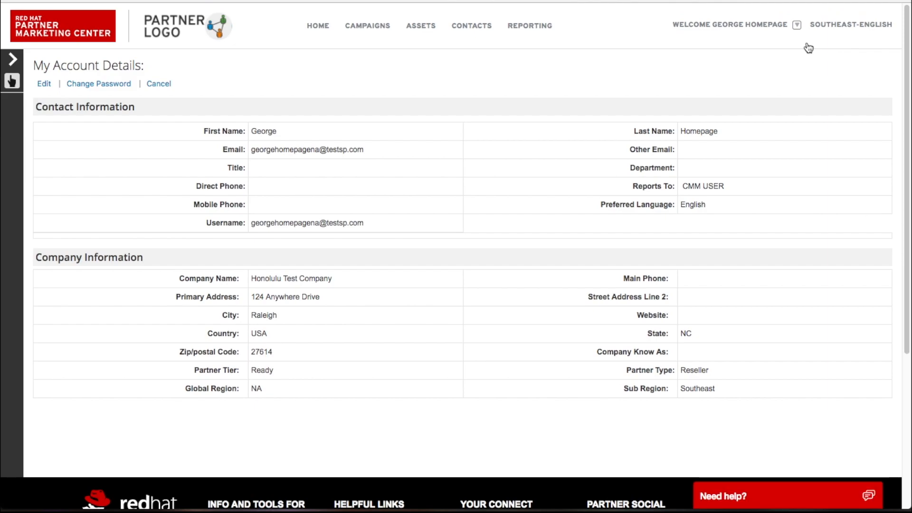
{"action": "left_click", "coordinate": [45, 85]}
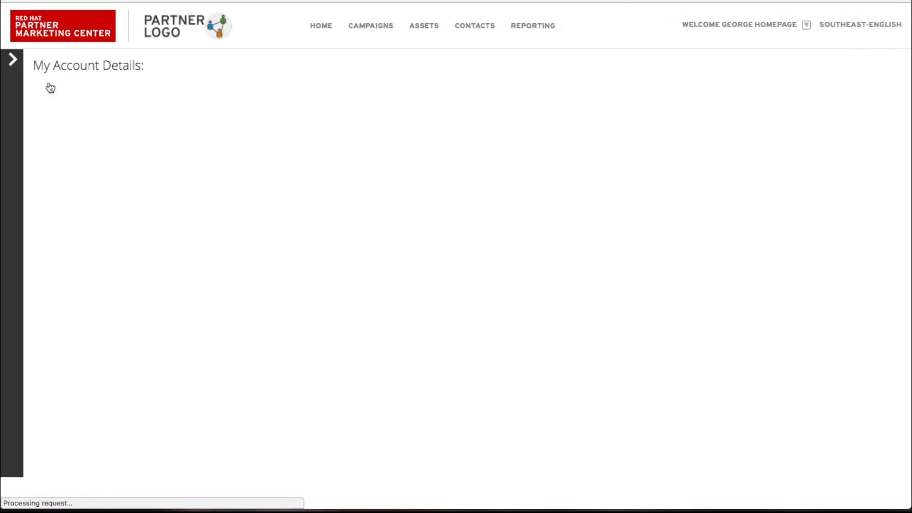
{"action": "scroll", "coordinate": [106, 180], "scroll_direction": "down", "scroll_amount": 8}
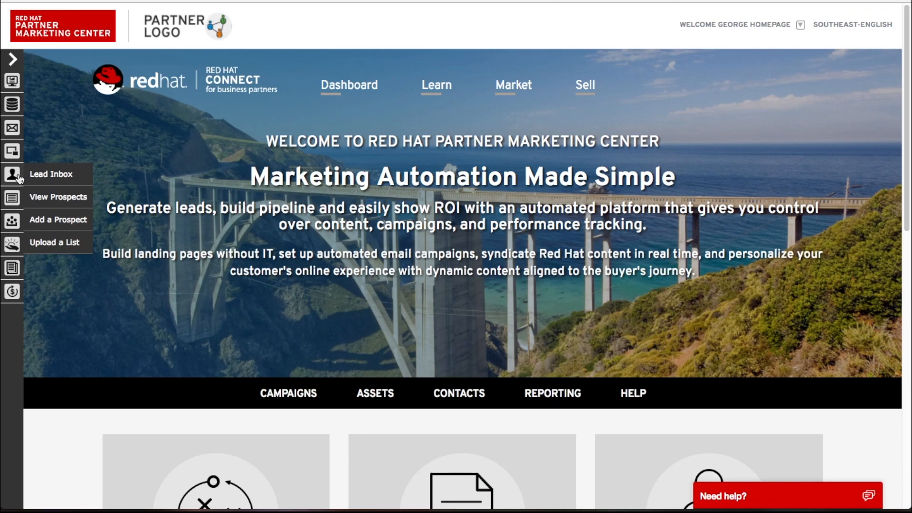
Open the Upload a List page for prospects and download the sample file
{"action": "left_click", "coordinate": [57, 247]}
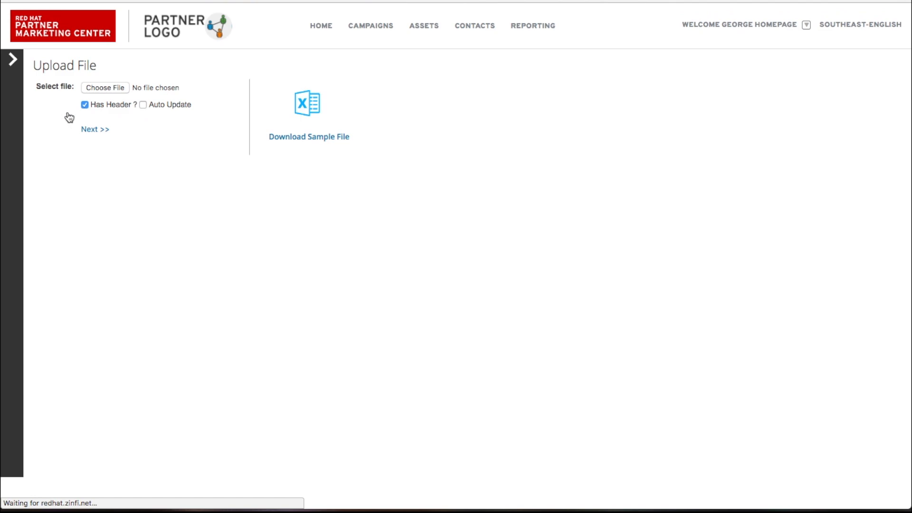
{"action": "left_click", "coordinate": [306, 106]}
{"action": "scroll", "coordinate": [308, 106], "scroll_direction": "down", "scroll_amount": 5}
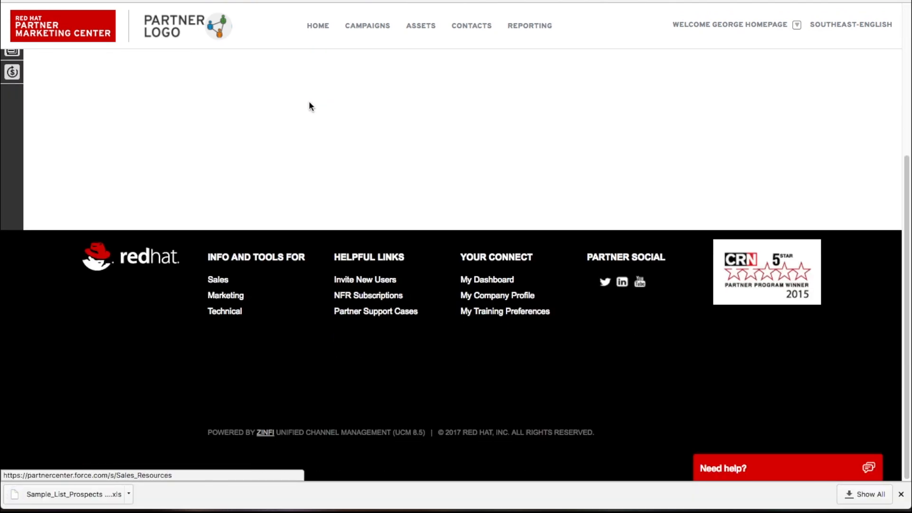
Open the downloaded Sample_List_Prospects spreadsheet, dismiss the font warnings, examine its column headings across the sheet, and close it
{"action": "left_click", "coordinate": [100, 495]}
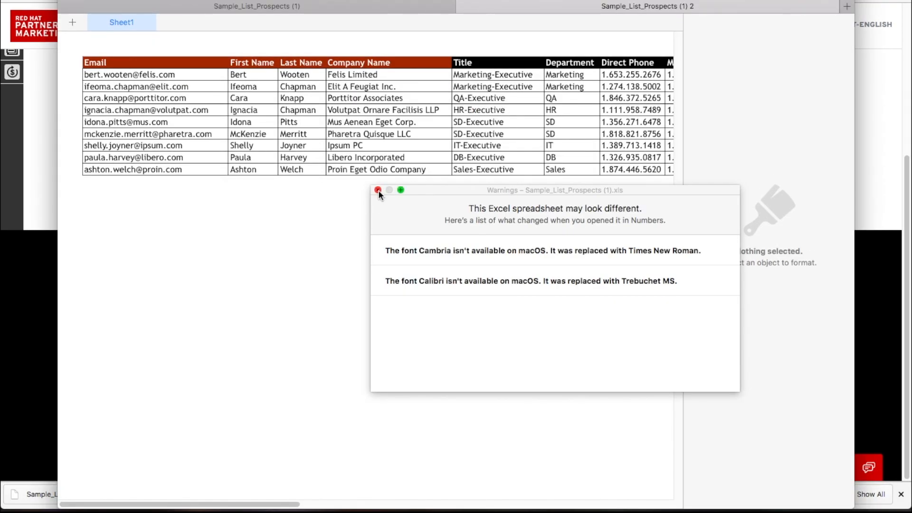
{"action": "left_click", "coordinate": [378, 203]}
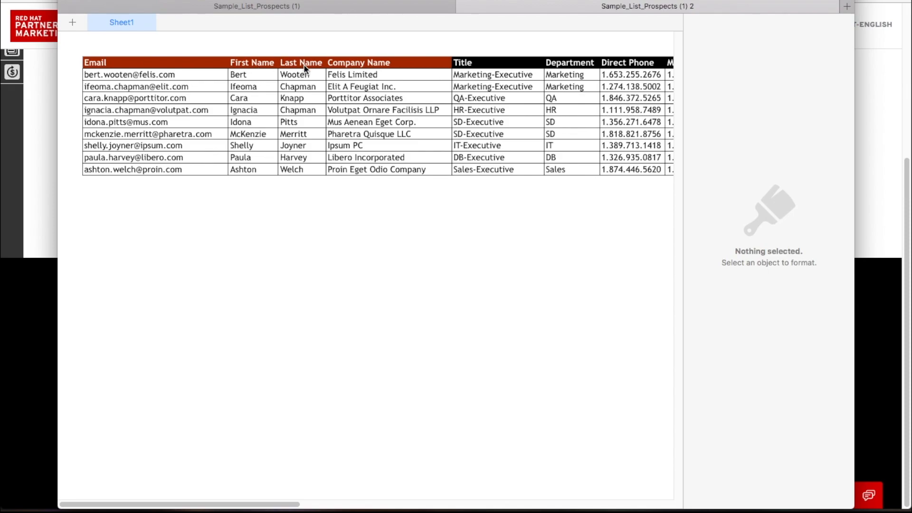
{"action": "left_click_drag", "start_coordinate": [287, 502], "coordinate": [464, 502]}
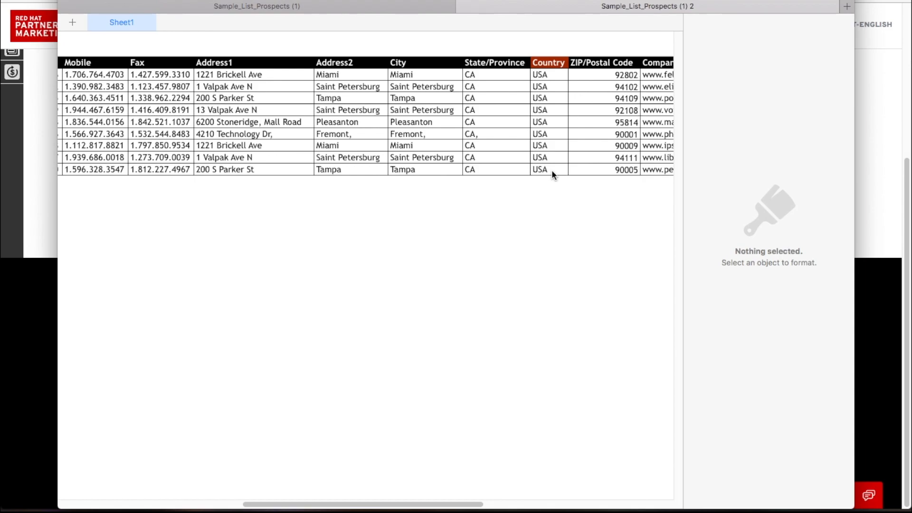
{"action": "left_click", "coordinate": [80, 1]}
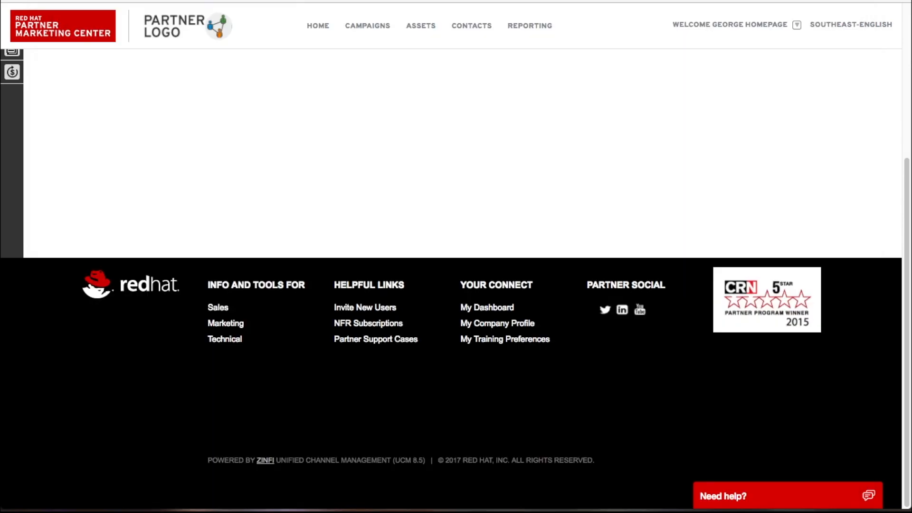
Upload Prospects - Example.xlsx from the Desktop as the prospect list file and proceed to the field mapping
{"action": "scroll", "coordinate": [238, 187], "scroll_direction": "up", "scroll_amount": 5}
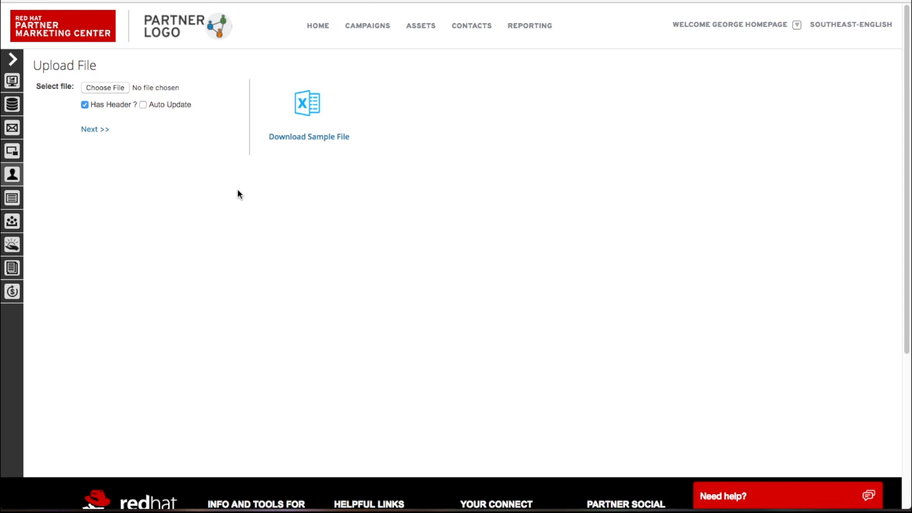
{"action": "left_click", "coordinate": [102, 89]}
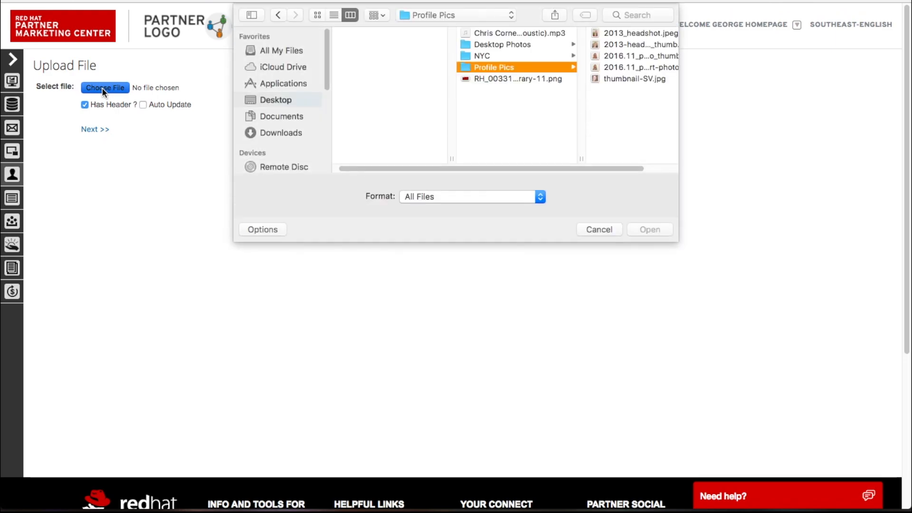
{"action": "left_click", "coordinate": [380, 77]}
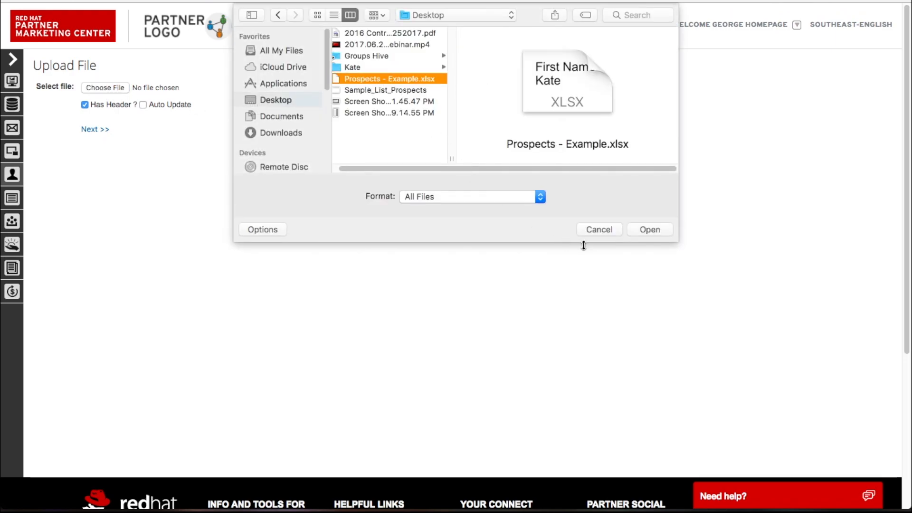
{"action": "left_click", "coordinate": [649, 230]}
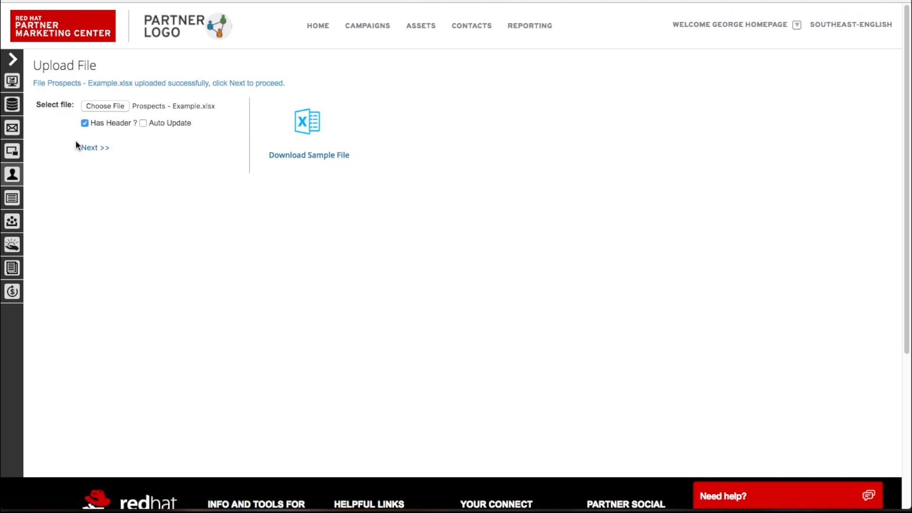
{"action": "left_click", "coordinate": [91, 149]}
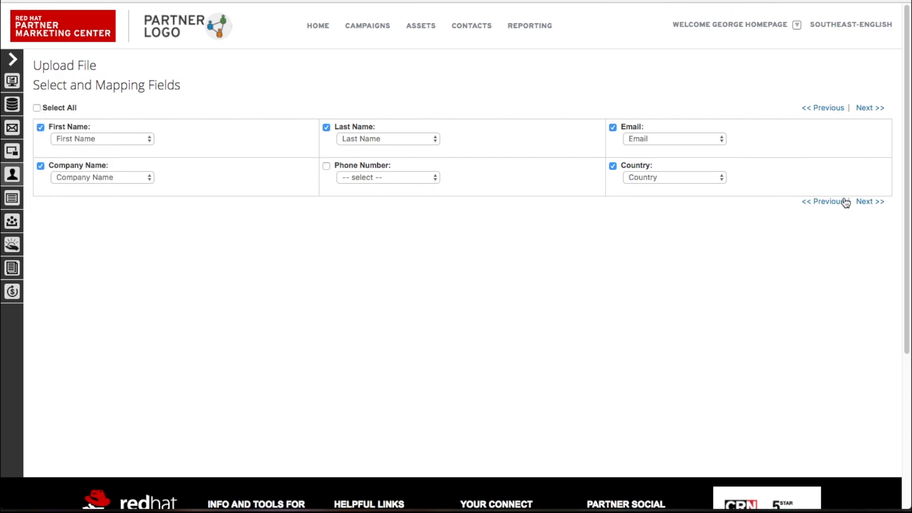
Accept the suggested field mapping and import the prospects as a list named Demo
{"action": "left_click", "coordinate": [867, 202]}
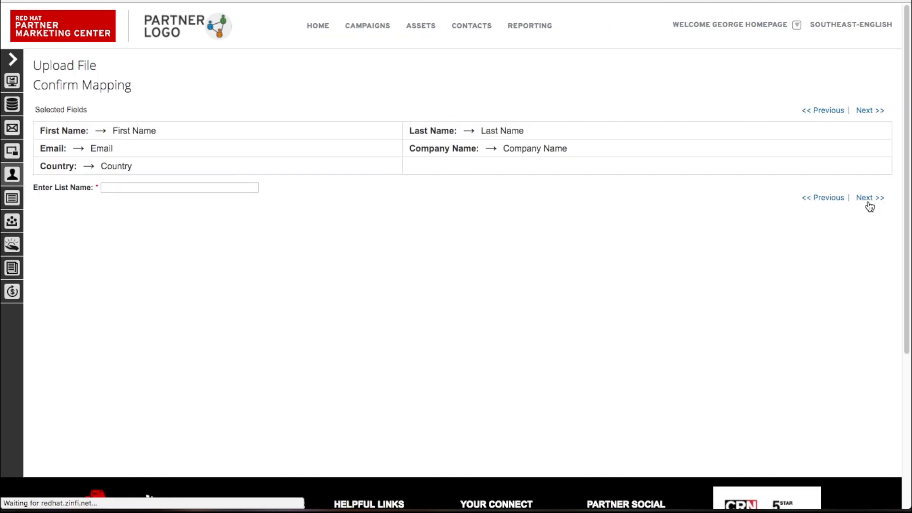
{"action": "left_click", "coordinate": [228, 190]}
{"action": "type", "text": "Demo"}
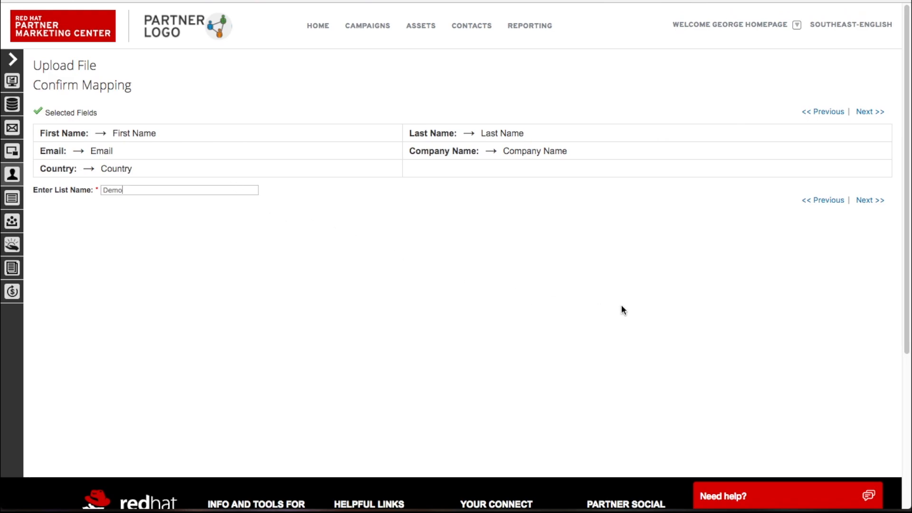
{"action": "left_click", "coordinate": [869, 200]}
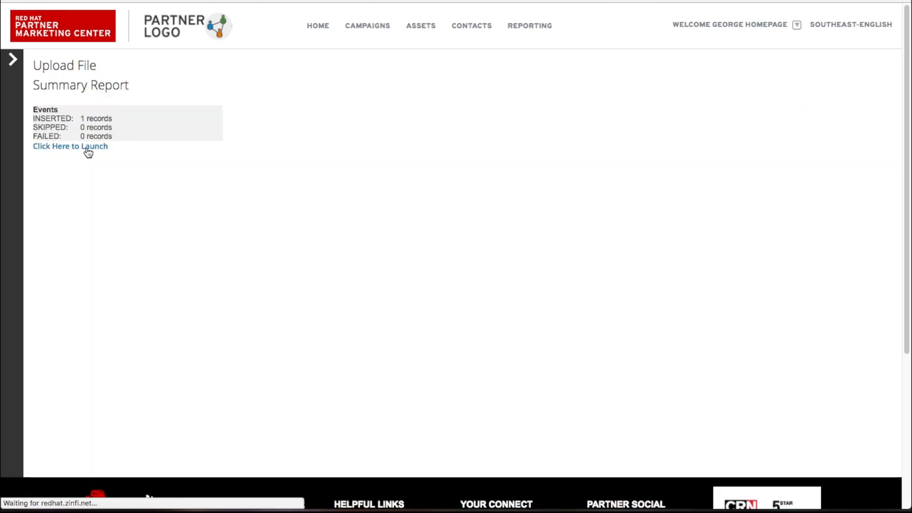
Open the View Prospects list to check the imported prospects
{"action": "mouse_move", "coordinate": [18, 177]}
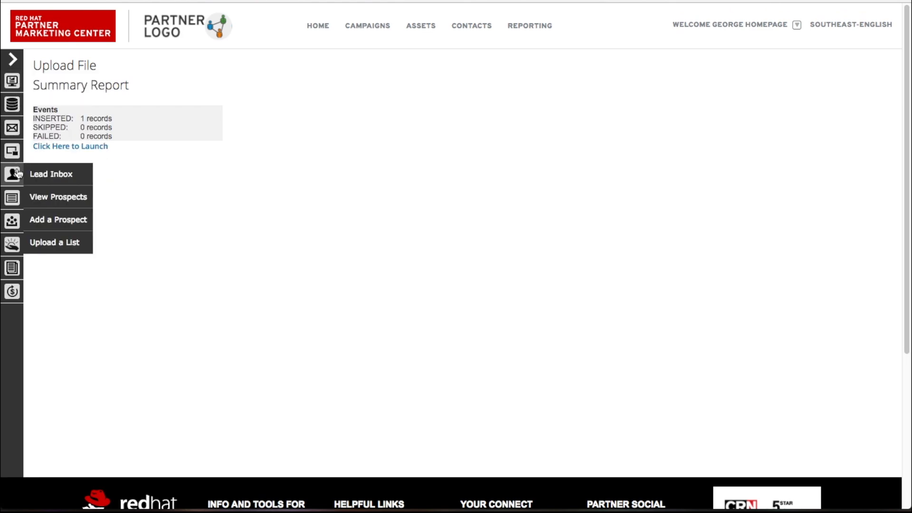
{"action": "left_click", "coordinate": [41, 198]}
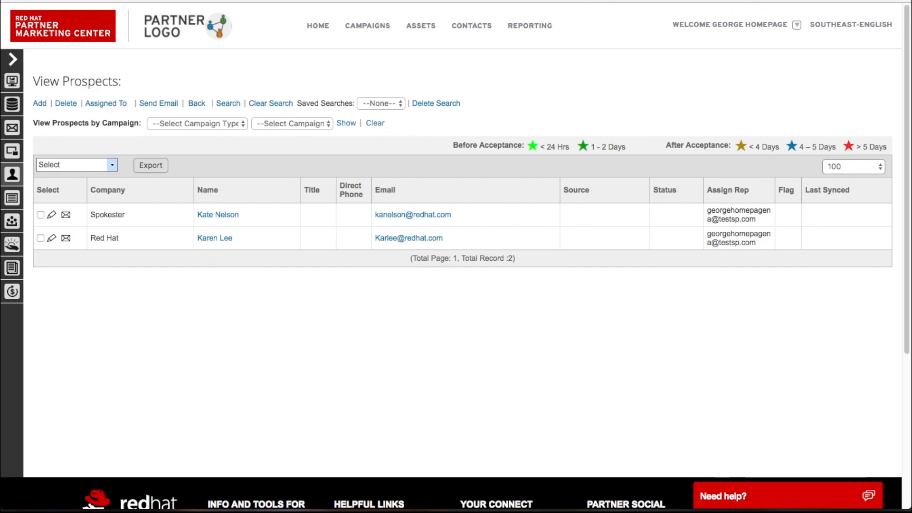
Return to the Partner Marketing Center home page and open the Campaigns page
{"action": "left_click", "coordinate": [319, 28]}
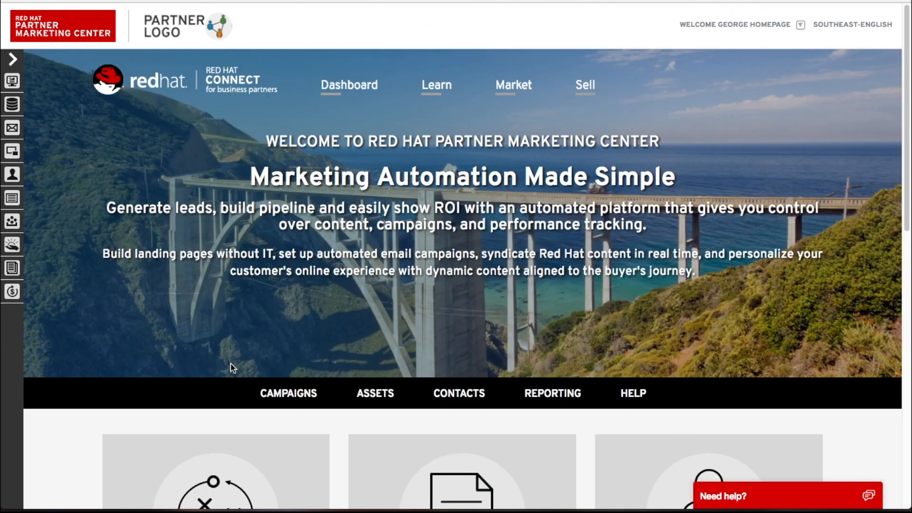
{"action": "left_click", "coordinate": [296, 394]}
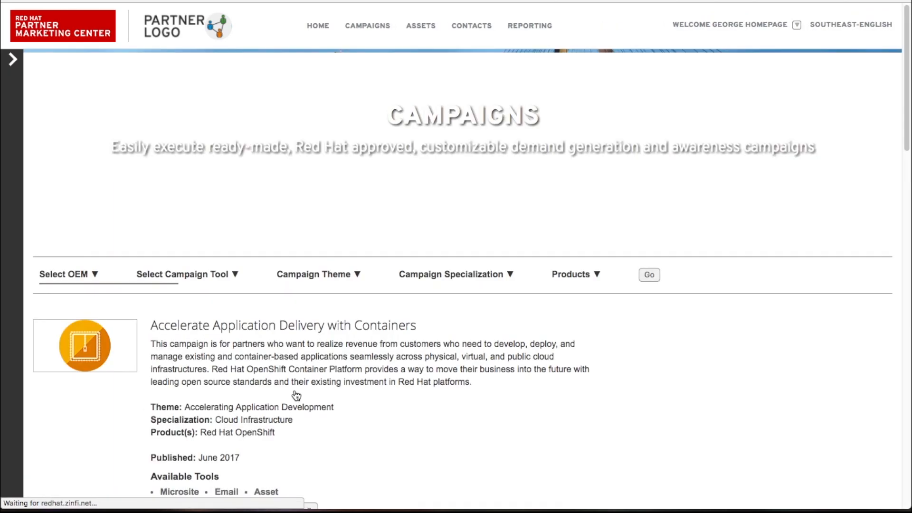
Create a microsite for the Accelerate Application Delivery with Containers campaign, using YourCompanyName as the end of its URL
{"action": "scroll", "coordinate": [113, 377], "scroll_direction": "down", "scroll_amount": 10}
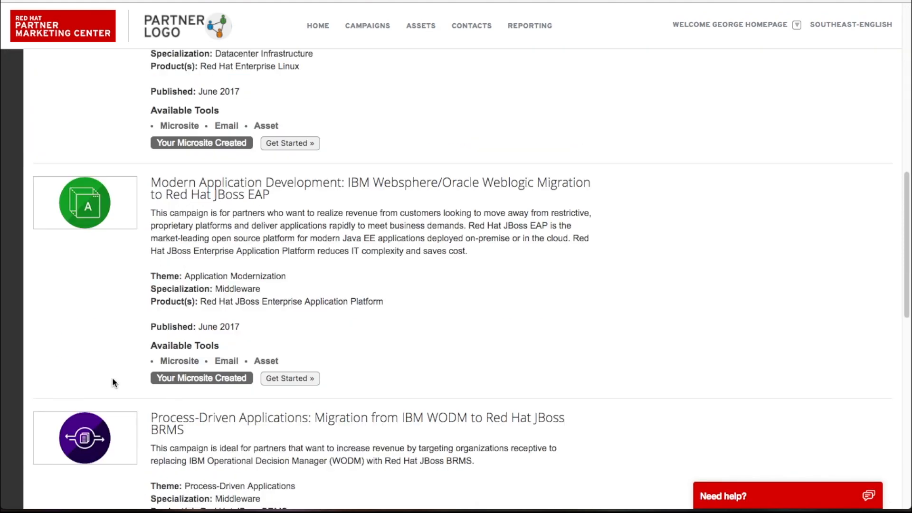
{"action": "scroll", "coordinate": [113, 377], "scroll_direction": "down", "scroll_amount": 10}
{"action": "scroll", "coordinate": [113, 375], "scroll_direction": "up", "scroll_amount": 5}
{"action": "scroll", "coordinate": [114, 374], "scroll_direction": "up", "scroll_amount": 15}
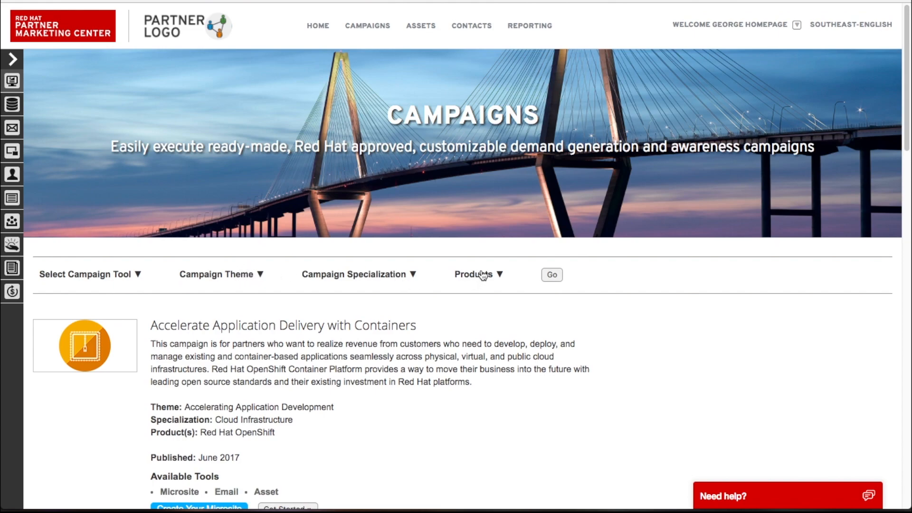
{"action": "scroll", "coordinate": [101, 427], "scroll_direction": "down", "scroll_amount": 1}
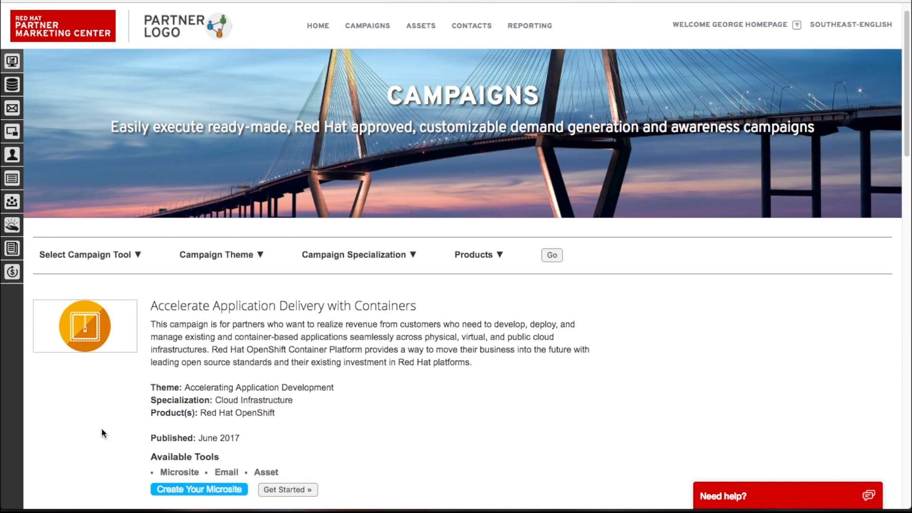
{"action": "left_click", "coordinate": [186, 493]}
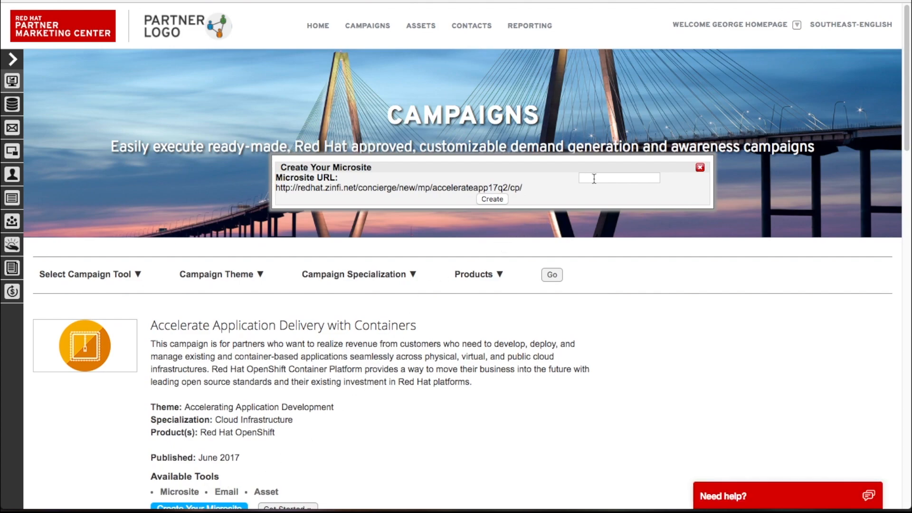
{"action": "scroll", "coordinate": [594, 178], "scroll_direction": "down", "scroll_amount": 1}
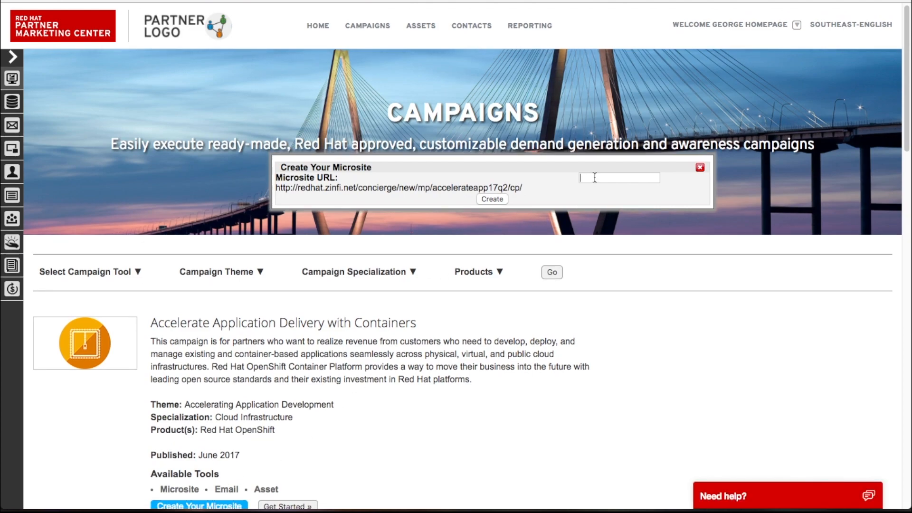
{"action": "left_click", "coordinate": [594, 177]}
{"action": "type", "text": "YourCompanyName"}
{"action": "left_click", "coordinate": [492, 199]}
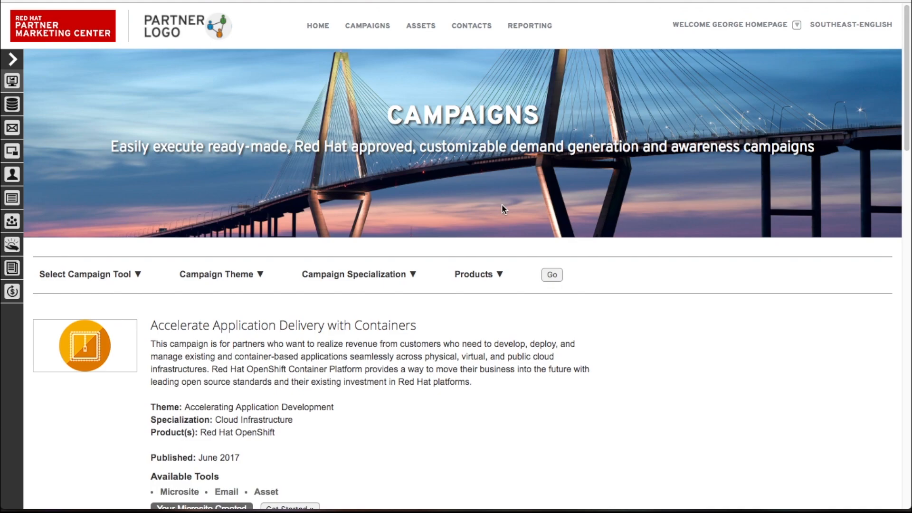
Get started with the Accelerate Application Delivery with Containers campaign and review its overview and kit contents
{"action": "scroll", "coordinate": [502, 206], "scroll_direction": "down", "scroll_amount": 3}
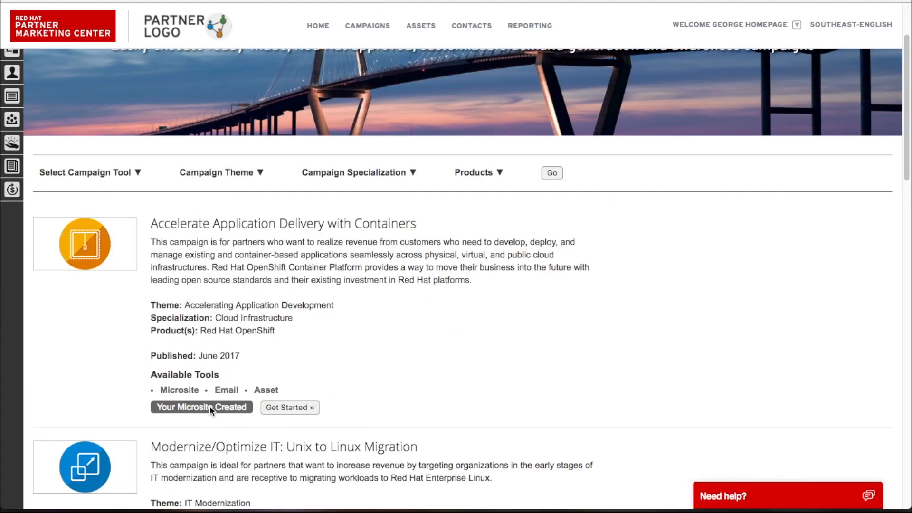
{"action": "scroll", "coordinate": [188, 359], "scroll_direction": "down", "scroll_amount": 1}
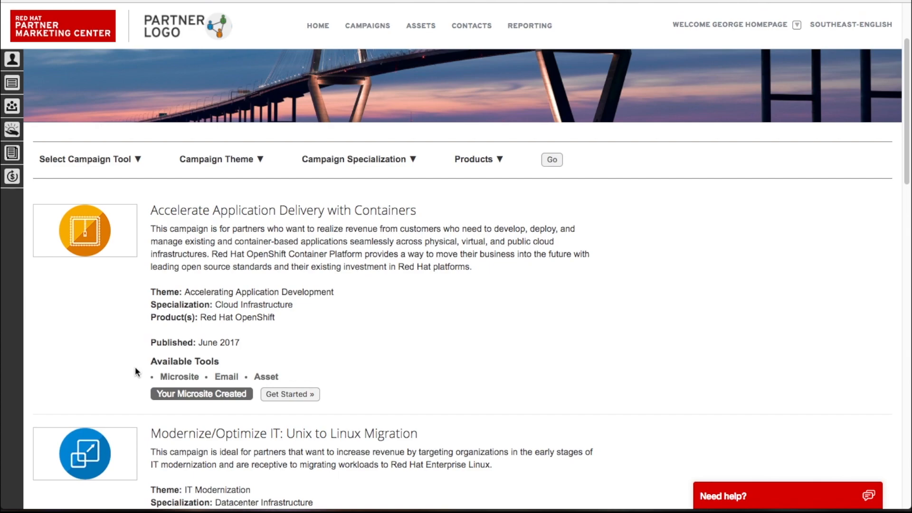
{"action": "left_click", "coordinate": [307, 395]}
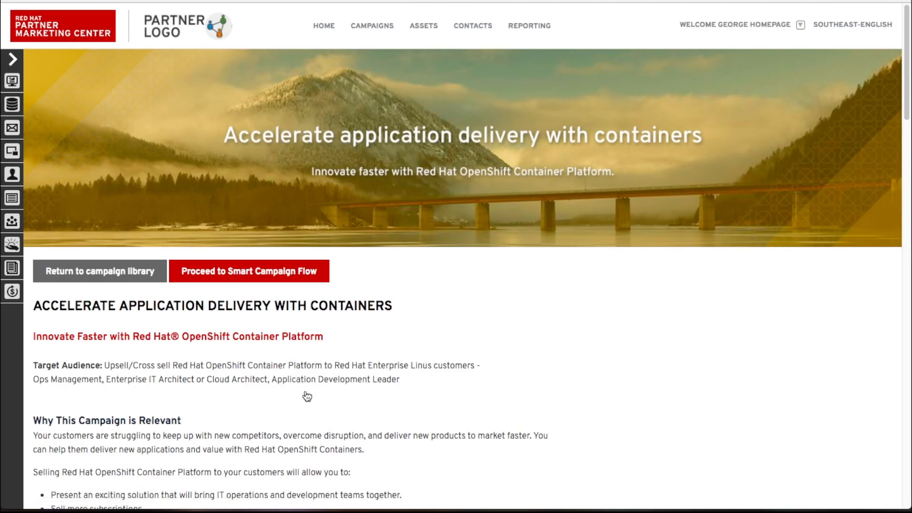
{"action": "scroll", "coordinate": [307, 396], "scroll_direction": "down", "scroll_amount": 3}
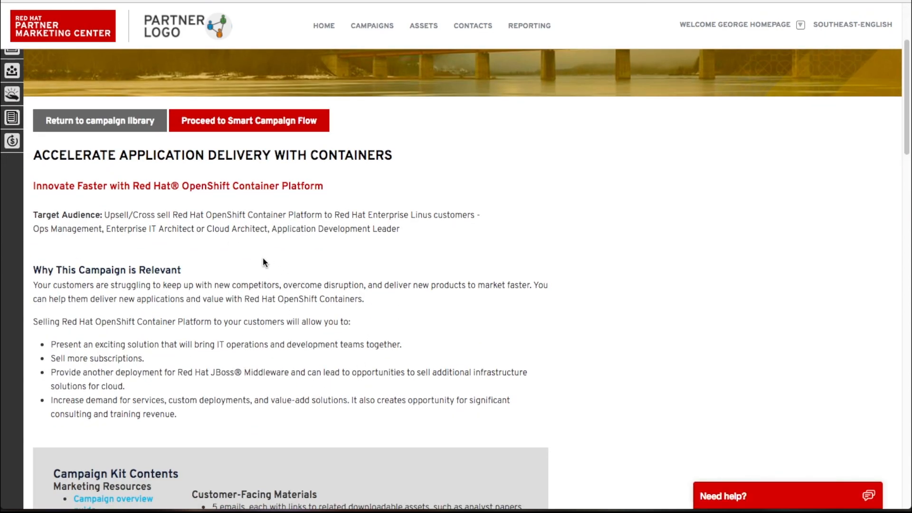
{"action": "scroll", "coordinate": [262, 260], "scroll_direction": "down", "scroll_amount": 5}
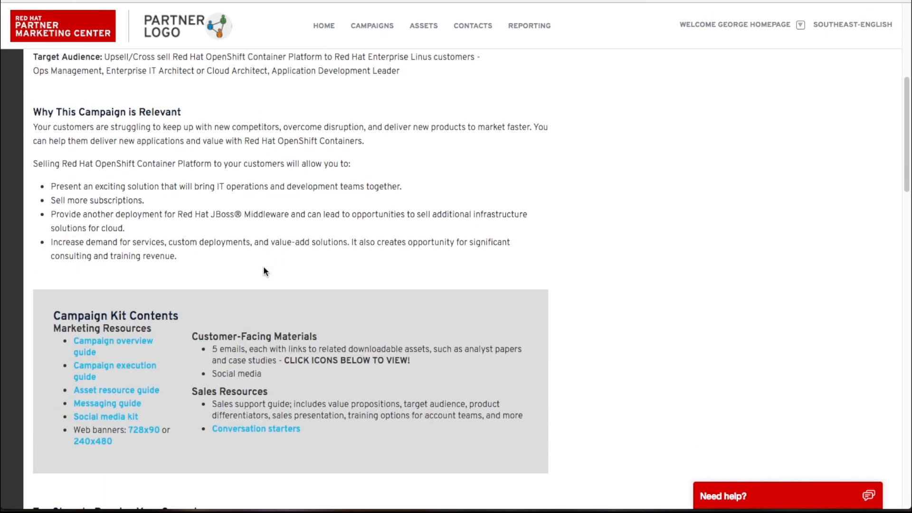
{"action": "scroll", "coordinate": [264, 265], "scroll_direction": "up", "scroll_amount": 7}
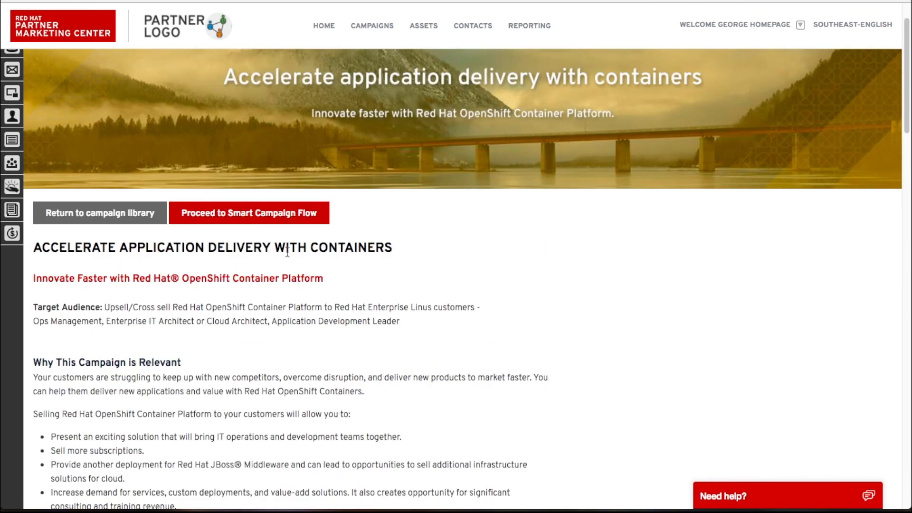
Proceed to the Smart Campaign Flow and review its touches, from the UBM analyst paper to the FICO case study
{"action": "left_click", "coordinate": [267, 219]}
{"action": "scroll", "coordinate": [286, 356], "scroll_direction": "up", "scroll_amount": 9}
{"action": "scroll", "coordinate": [285, 355], "scroll_direction": "down", "scroll_amount": 20}
{"action": "scroll", "coordinate": [285, 355], "scroll_direction": "up", "scroll_amount": 5}
{"action": "scroll", "coordinate": [285, 356], "scroll_direction": "up", "scroll_amount": 5}
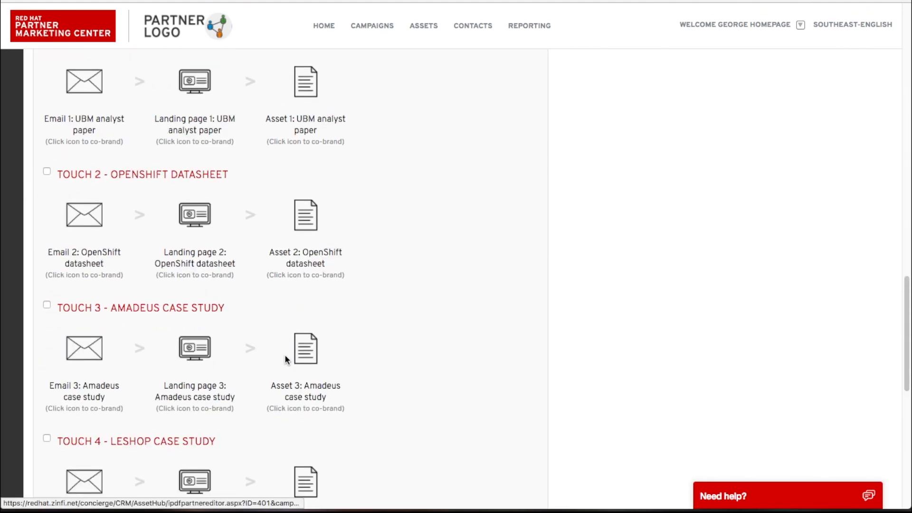
{"action": "scroll", "coordinate": [285, 359], "scroll_direction": "up", "scroll_amount": 2}
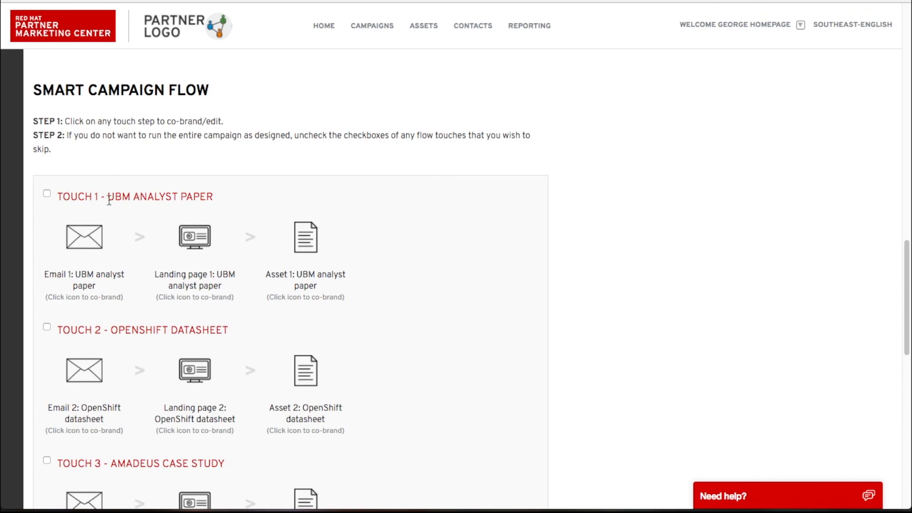
{"action": "scroll", "coordinate": [124, 362], "scroll_direction": "down", "scroll_amount": 8}
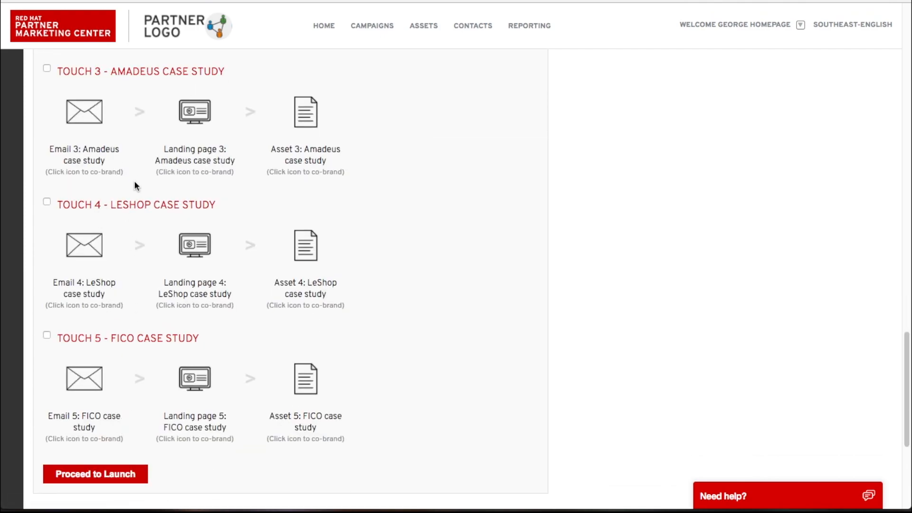
{"action": "scroll", "coordinate": [136, 185], "scroll_direction": "up", "scroll_amount": 6}
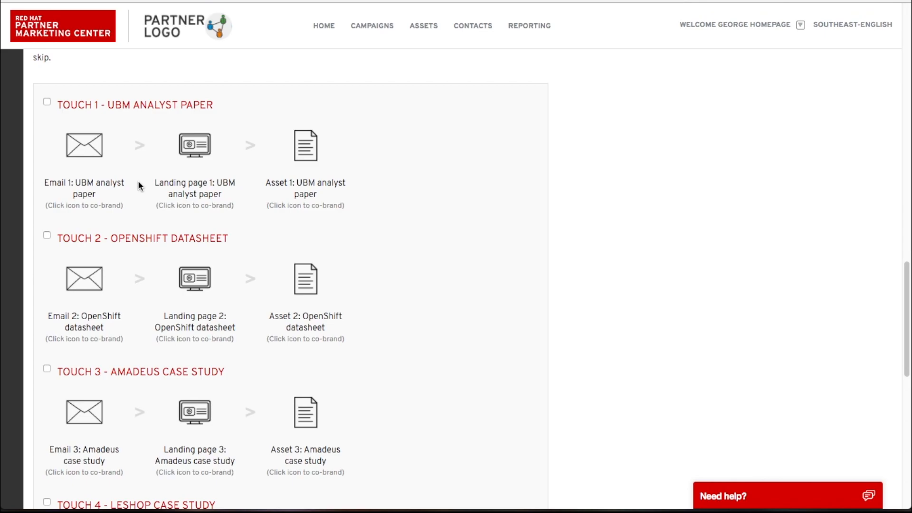
Open Email 1: UBM analyst paper of Touch 1 for co-branding and review its content
{"action": "left_click", "coordinate": [84, 150]}
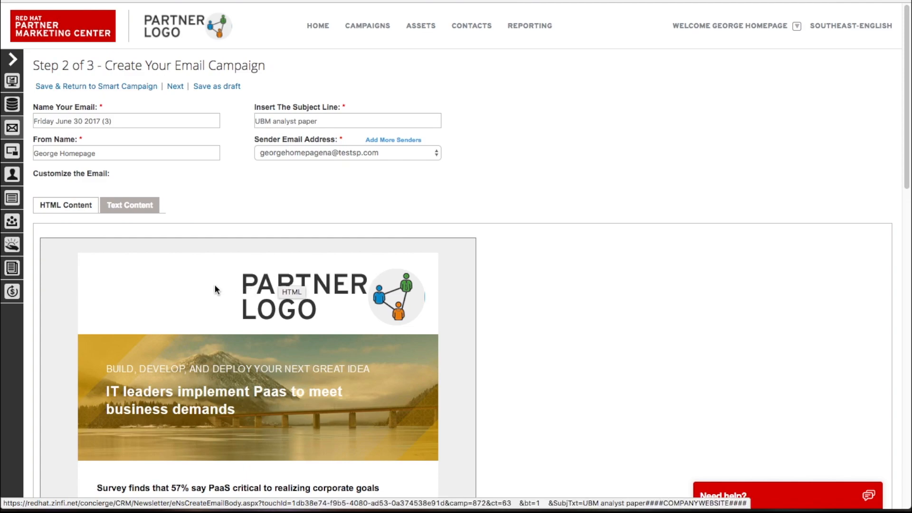
{"action": "scroll", "coordinate": [440, 210], "scroll_direction": "down", "scroll_amount": 3}
{"action": "scroll", "coordinate": [438, 208], "scroll_direction": "down", "scroll_amount": 10}
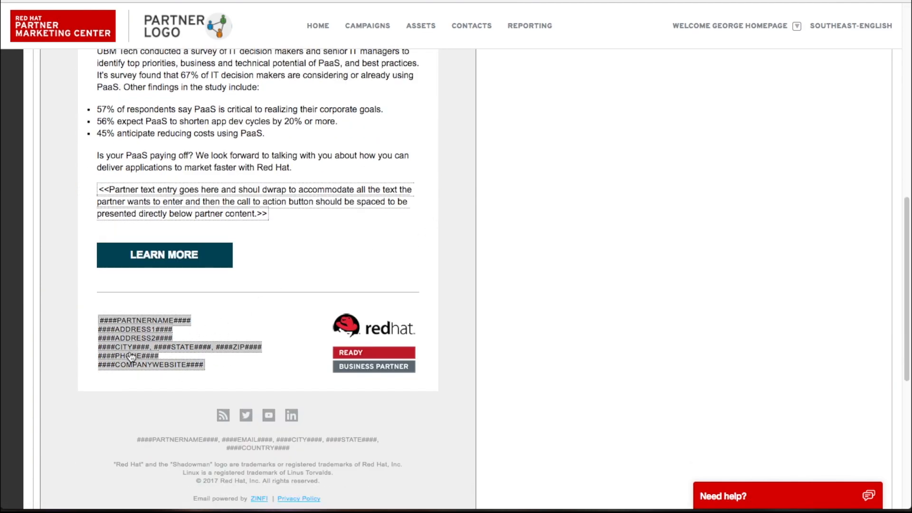
{"action": "scroll", "coordinate": [131, 356], "scroll_direction": "up", "scroll_amount": 13}
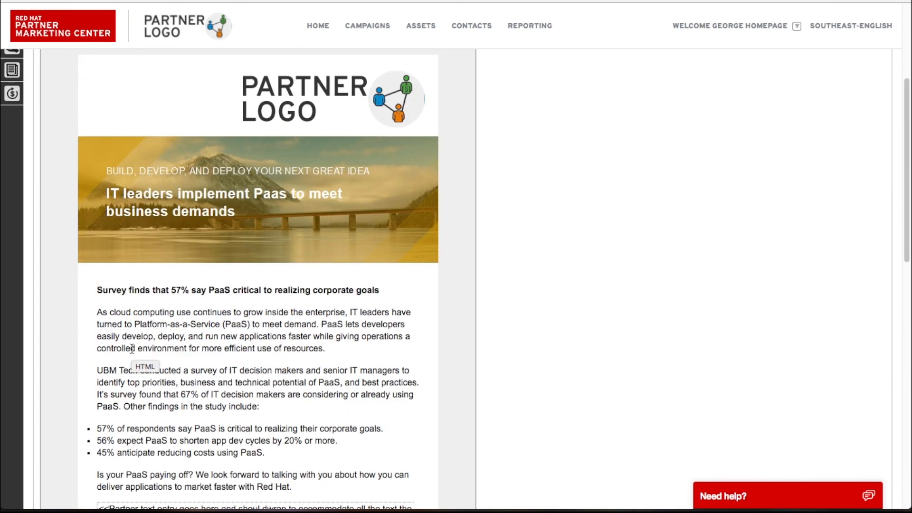
{"action": "scroll", "coordinate": [502, 327], "scroll_direction": "down", "scroll_amount": 10}
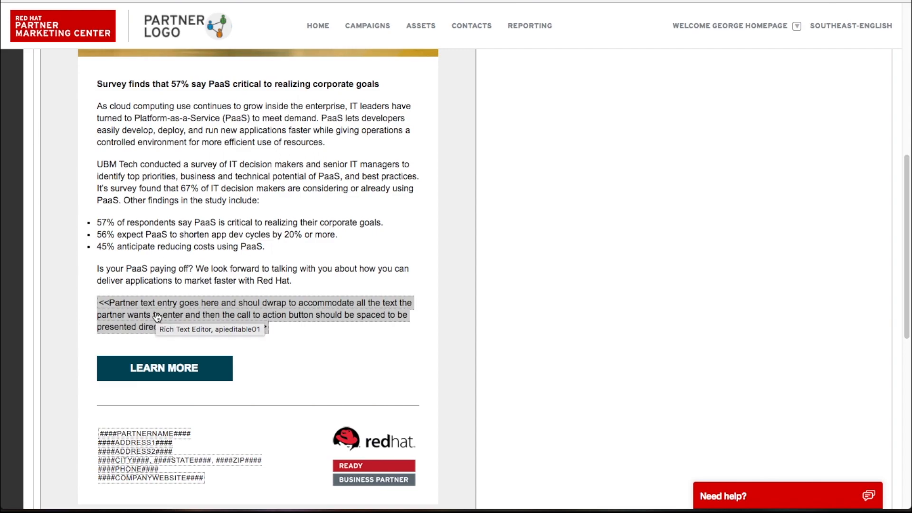
Replace the partner text placeholder in the email body with "Hello Red Hat Partners!"
{"action": "left_click", "coordinate": [158, 317]}
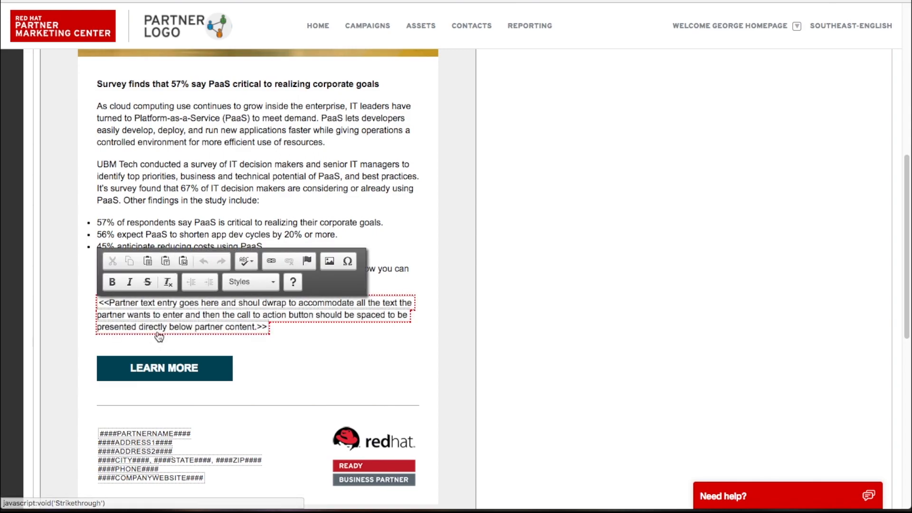
{"action": "double_click", "coordinate": [162, 315]}
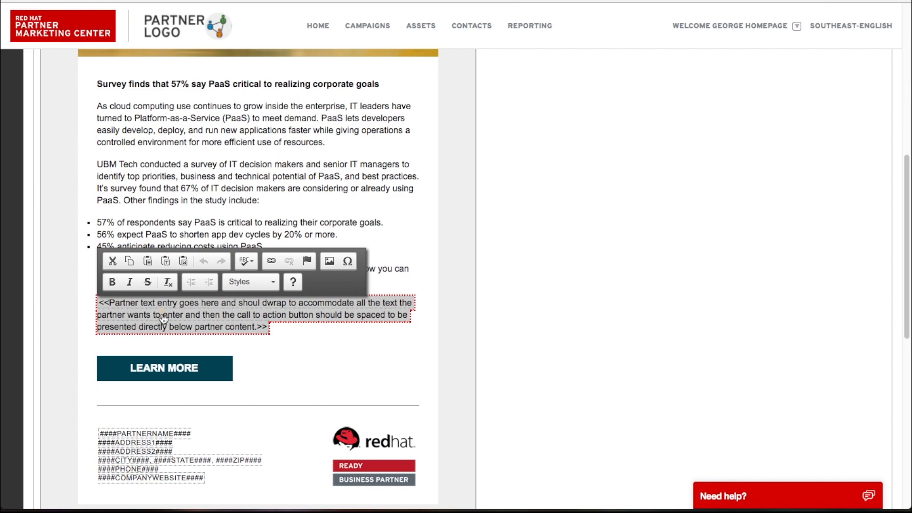
{"action": "triple_click", "coordinate": [162, 315]}
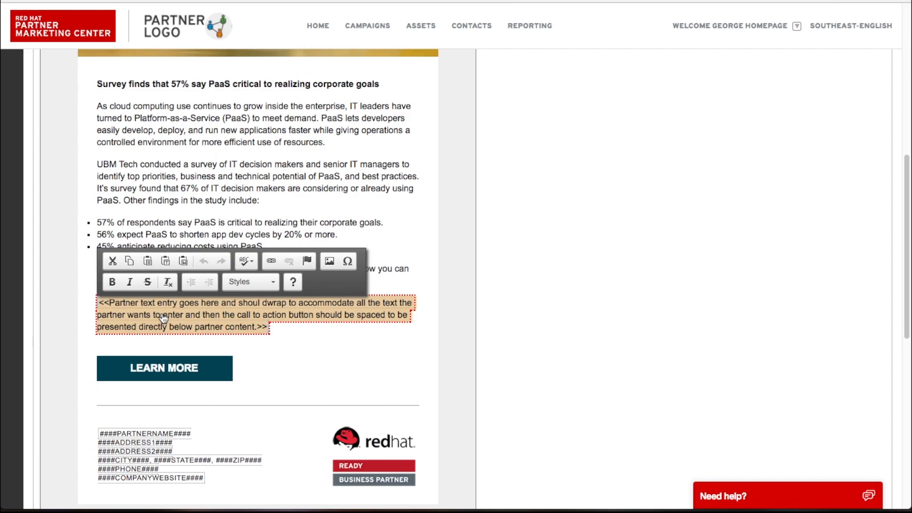
{"action": "type", "text": "Hello Red Hat Partners"}
{"action": "type", "text": "!"}
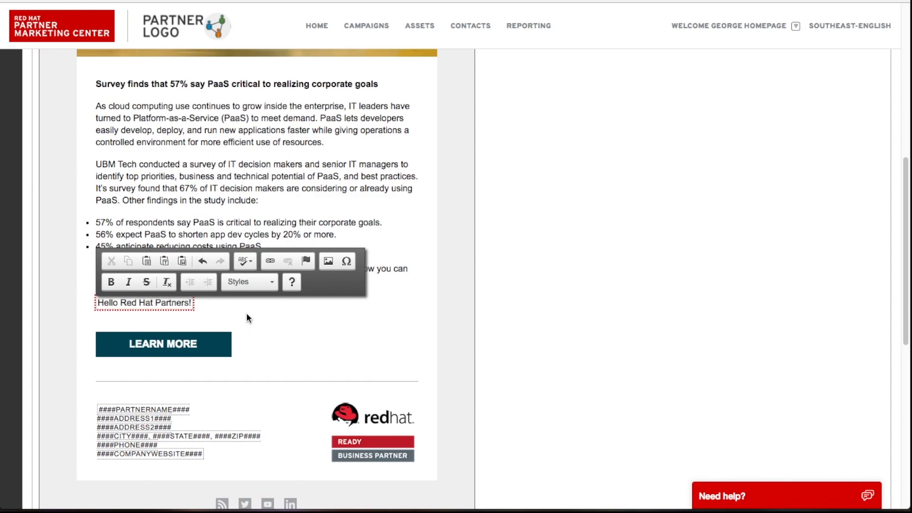
Check the editable partner contact block, and save the email and return to the Smart Campaign
{"action": "left_click", "coordinate": [115, 445]}
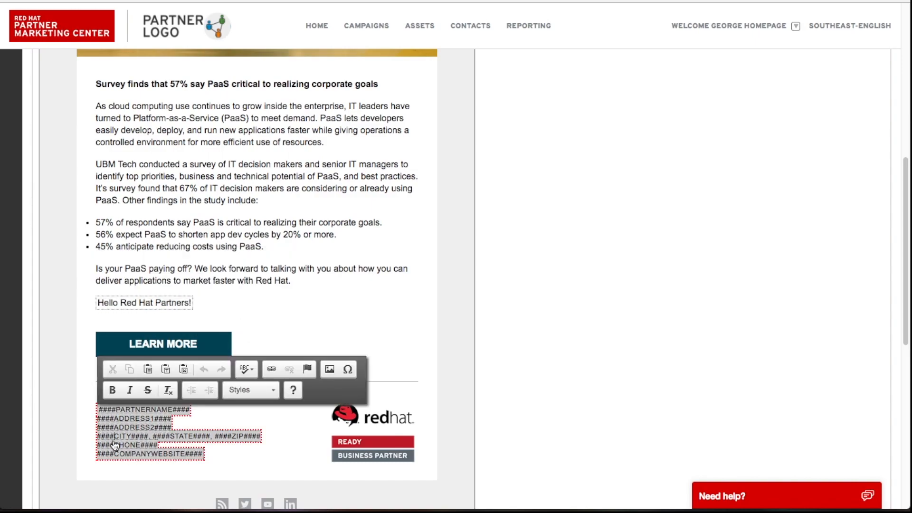
{"action": "left_click", "coordinate": [265, 302]}
{"action": "scroll", "coordinate": [133, 304], "scroll_direction": "up", "scroll_amount": 10}
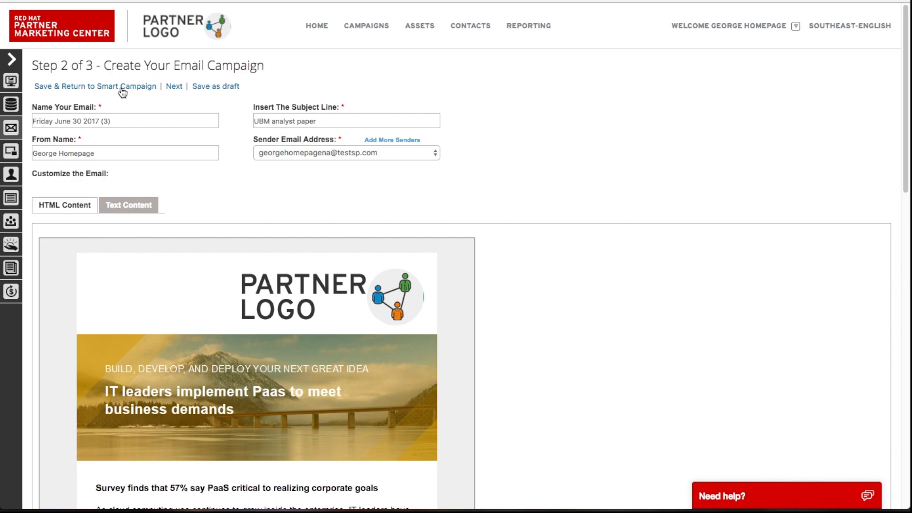
{"action": "left_click", "coordinate": [122, 87]}
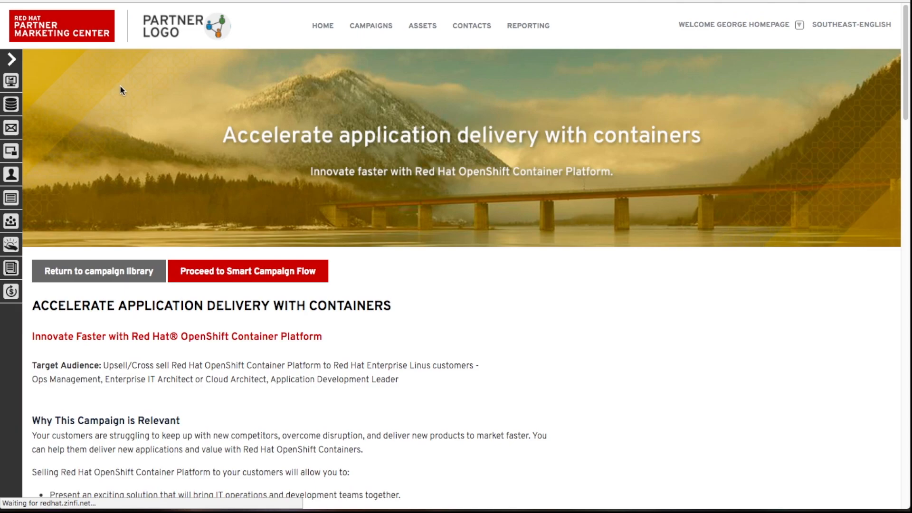
Open Landing page 1: UBM analyst paper of Touch 1 for co-branding
{"action": "scroll", "coordinate": [187, 132], "scroll_direction": "down", "scroll_amount": 15}
{"action": "scroll", "coordinate": [186, 127], "scroll_direction": "down", "scroll_amount": 10}
{"action": "scroll", "coordinate": [187, 126], "scroll_direction": "up", "scroll_amount": 4}
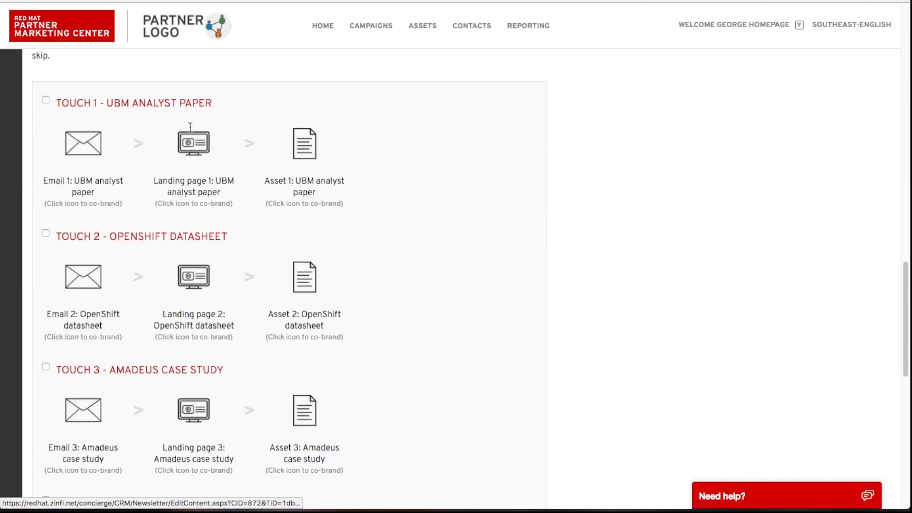
{"action": "scroll", "coordinate": [190, 127], "scroll_direction": "up", "scroll_amount": 2}
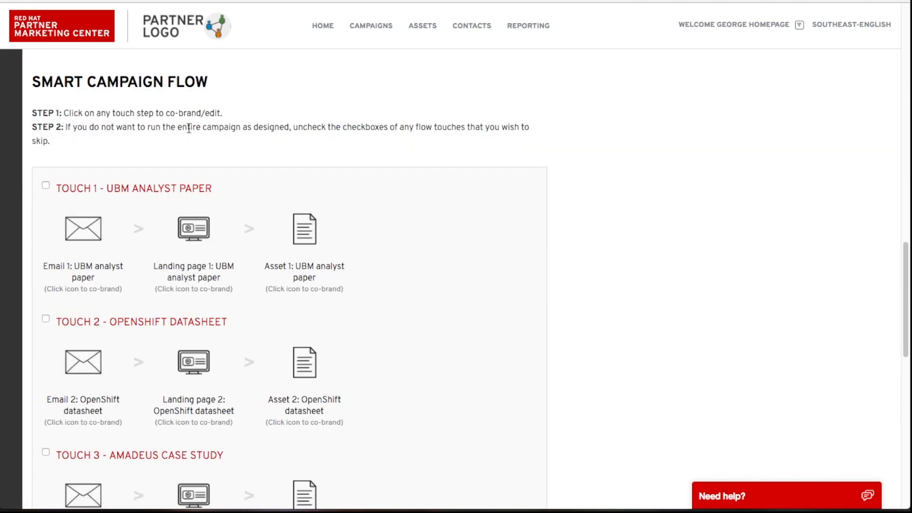
{"action": "left_click", "coordinate": [201, 236]}
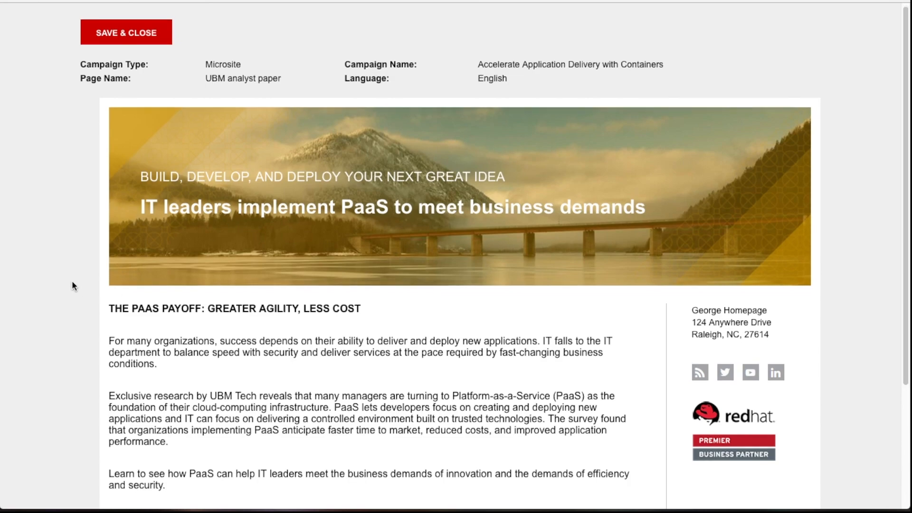
Review the landing page's content, contact block and editable partner text block, and save and close the page
{"action": "scroll", "coordinate": [72, 283], "scroll_direction": "down", "scroll_amount": 2}
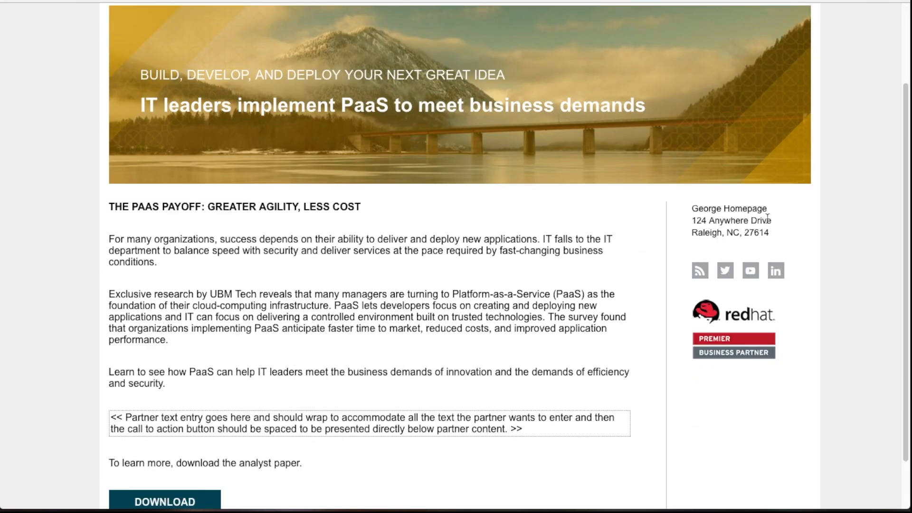
{"action": "scroll", "coordinate": [737, 214], "scroll_direction": "down", "scroll_amount": 1}
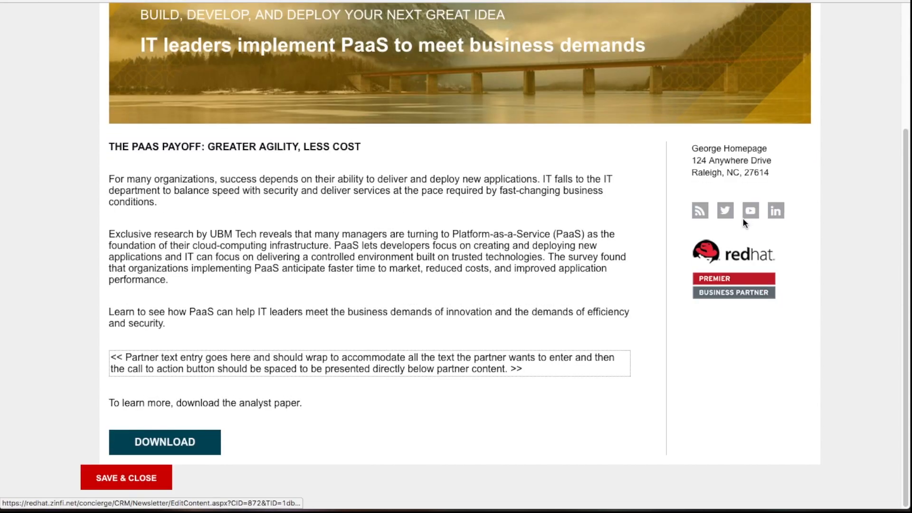
{"action": "scroll", "coordinate": [798, 205], "scroll_direction": "up", "scroll_amount": 3}
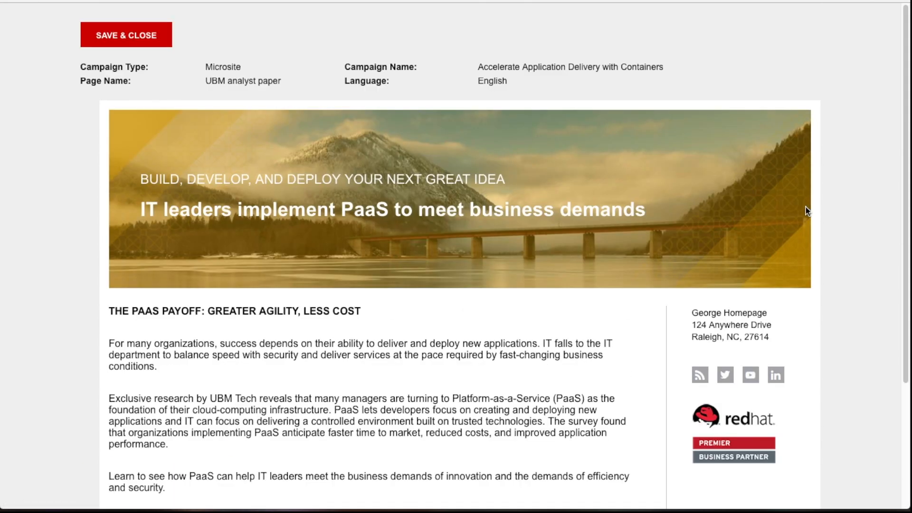
{"action": "scroll", "coordinate": [87, 301], "scroll_direction": "down", "scroll_amount": 3}
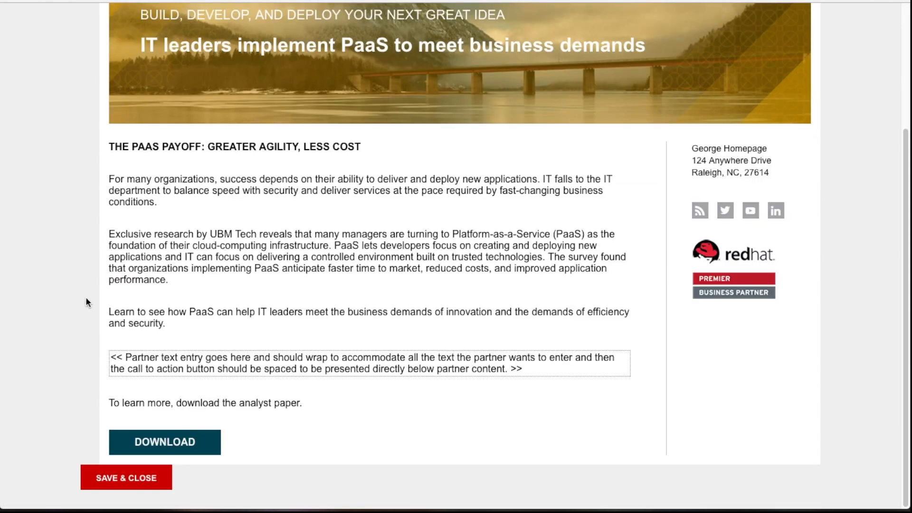
{"action": "left_click", "coordinate": [195, 369]}
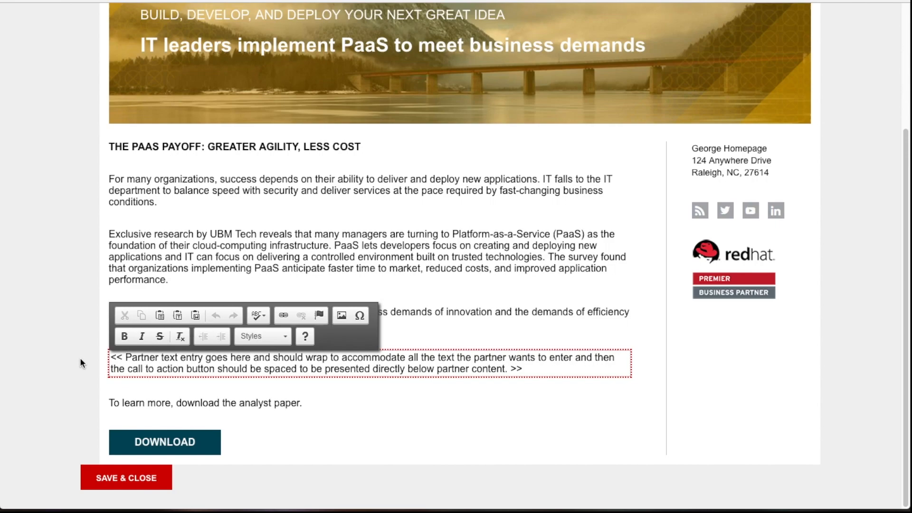
{"action": "left_click", "coordinate": [125, 480]}
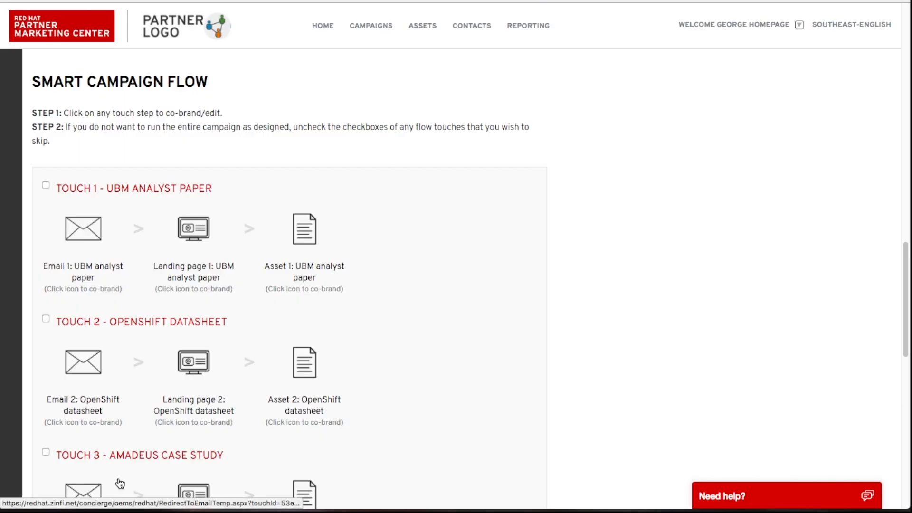
Open Asset 1: UBM analyst paper of Touch 1 for co-branding and save the PDF
{"action": "left_click", "coordinate": [308, 231]}
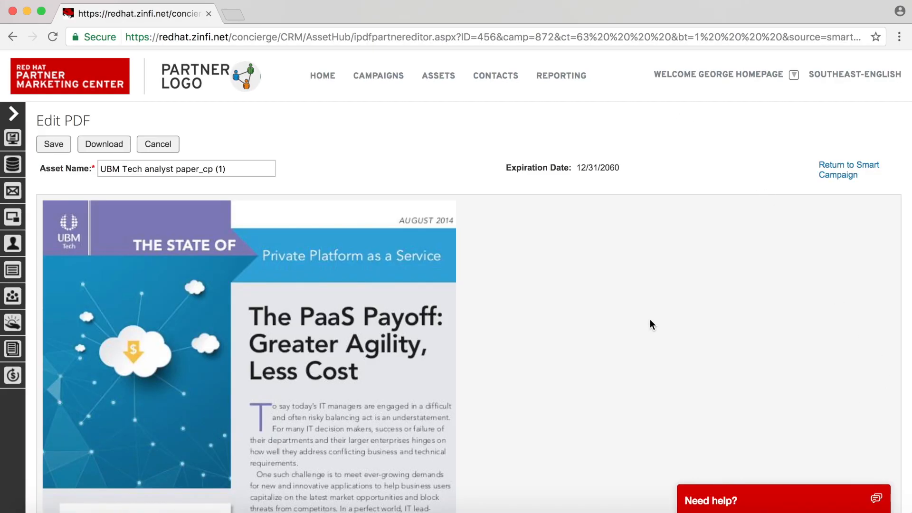
{"action": "left_click", "coordinate": [55, 145]}
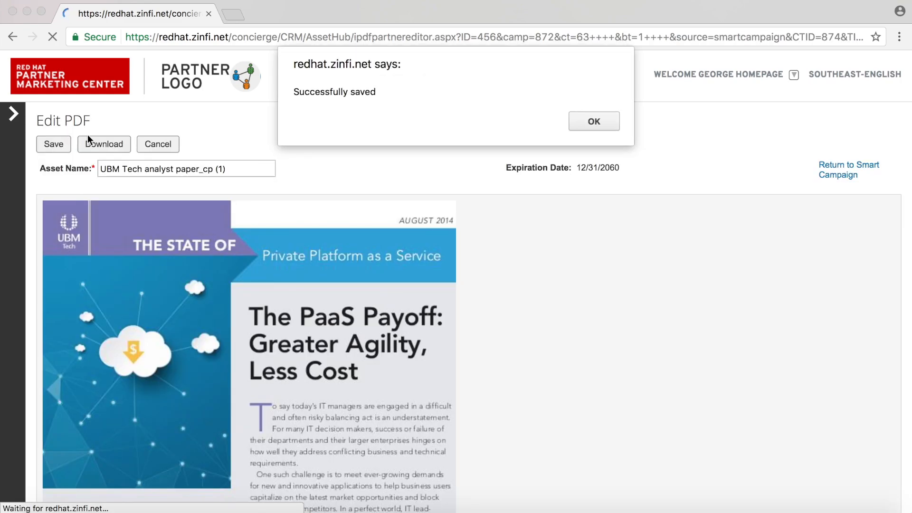
{"action": "left_click", "coordinate": [593, 122]}
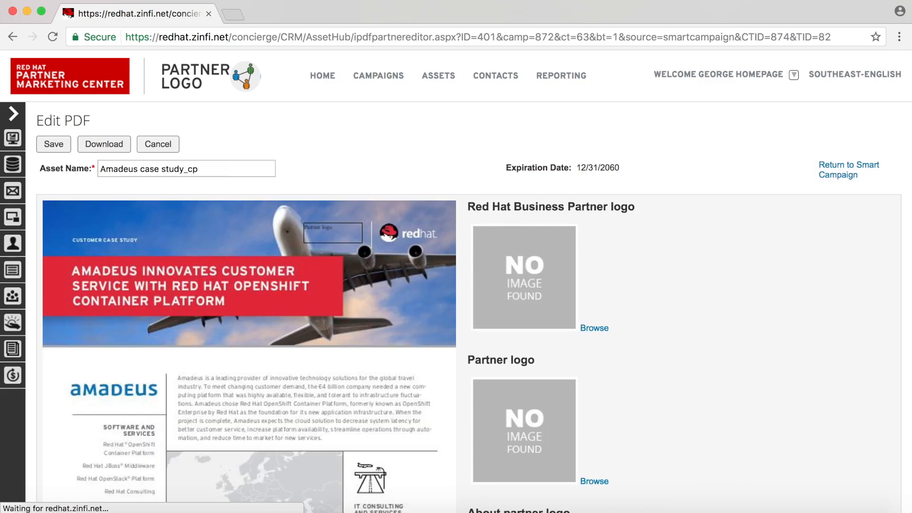
Review the logo, about partner and contact info fields of the Amadeus case study PDF, and download the PDF
{"action": "scroll", "coordinate": [447, 179], "scroll_direction": "down", "scroll_amount": 1}
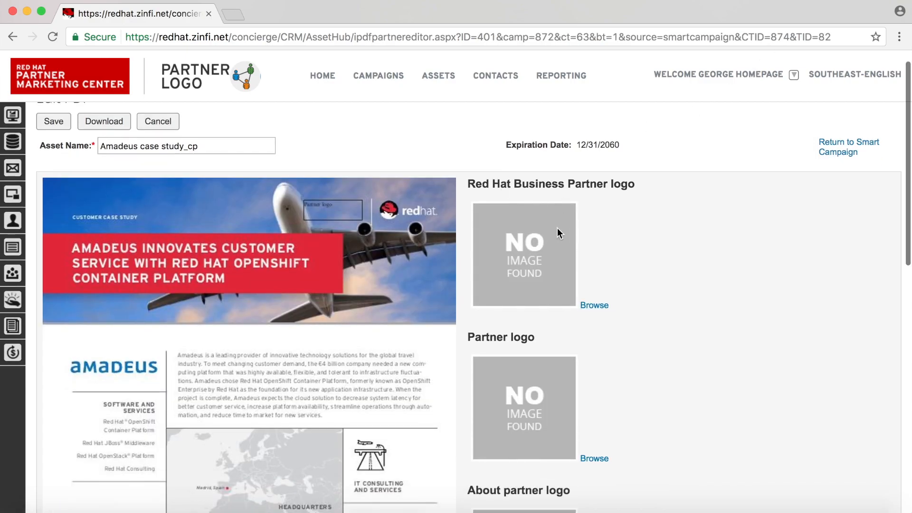
{"action": "scroll", "coordinate": [585, 258], "scroll_direction": "down", "scroll_amount": 3}
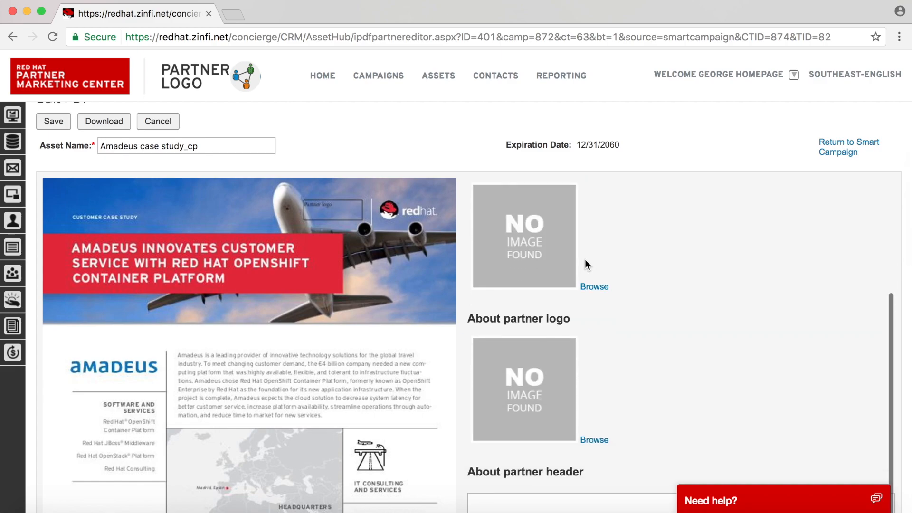
{"action": "scroll", "coordinate": [533, 292], "scroll_direction": "down", "scroll_amount": 2}
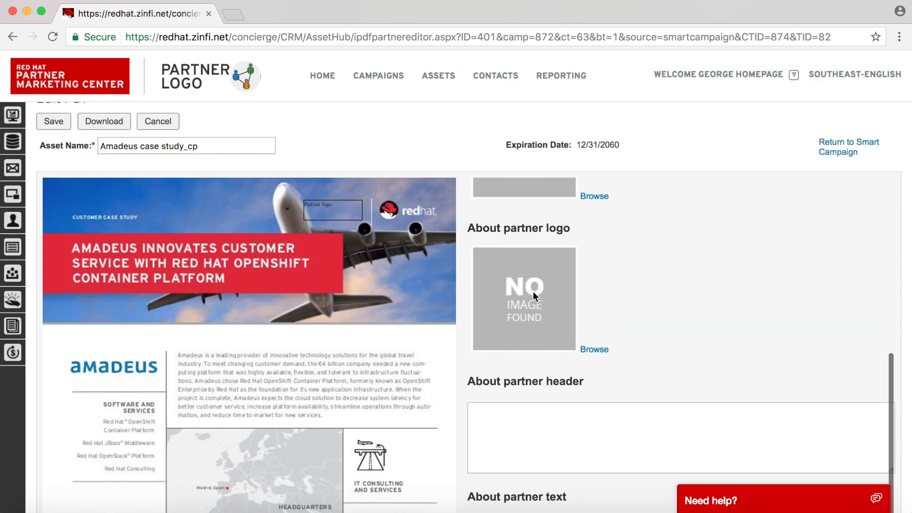
{"action": "scroll", "coordinate": [543, 356], "scroll_direction": "down", "scroll_amount": 2}
{"action": "scroll", "coordinate": [543, 419], "scroll_direction": "down", "scroll_amount": 5}
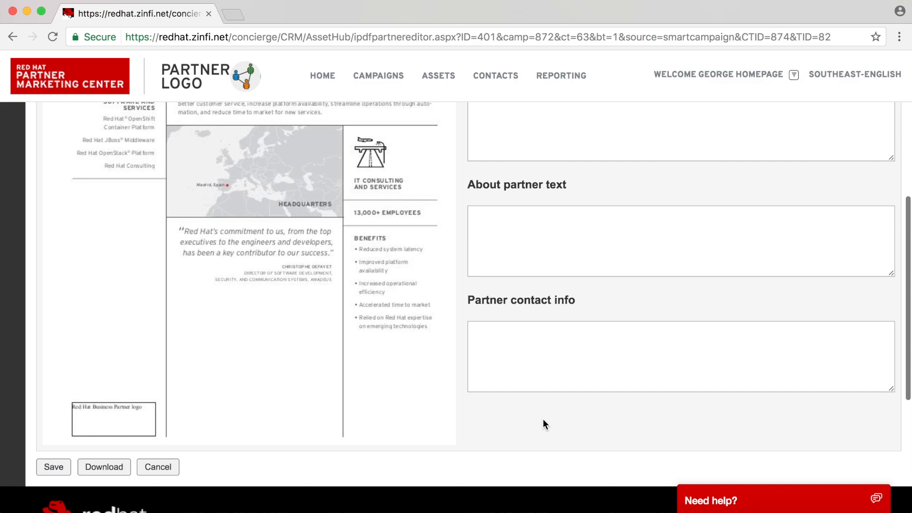
{"action": "scroll", "coordinate": [543, 419], "scroll_direction": "down", "scroll_amount": 1}
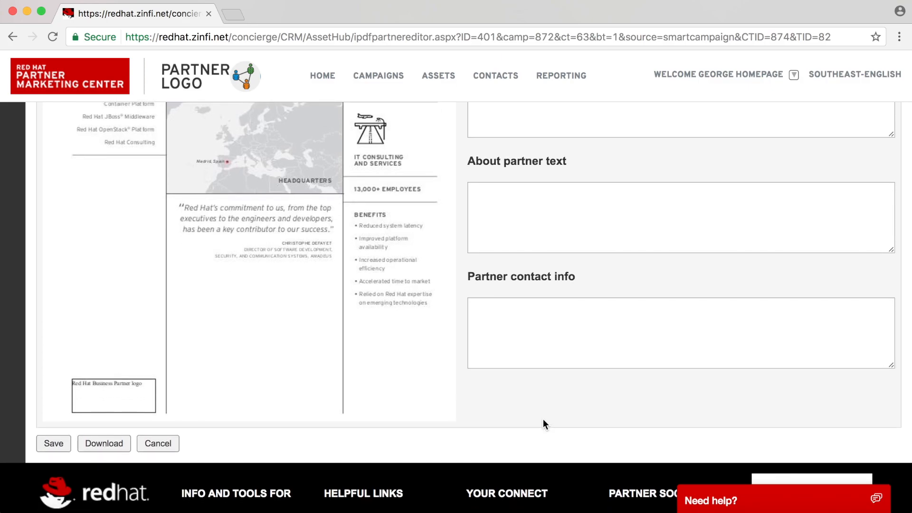
{"action": "left_click", "coordinate": [101, 444]}
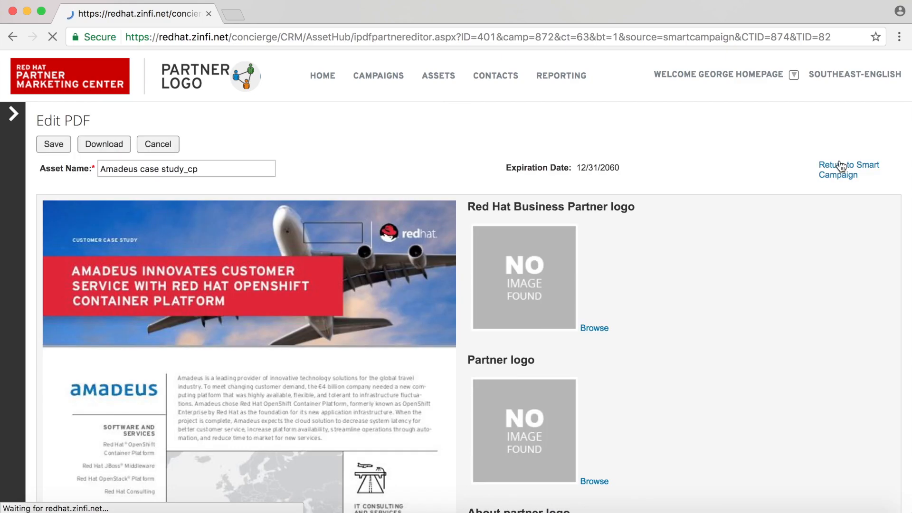
Return to the Smart Campaign and include Touch 1 - UBM analyst paper and Touch 3 - Amadeus case study in its flow
{"action": "left_click", "coordinate": [839, 166]}
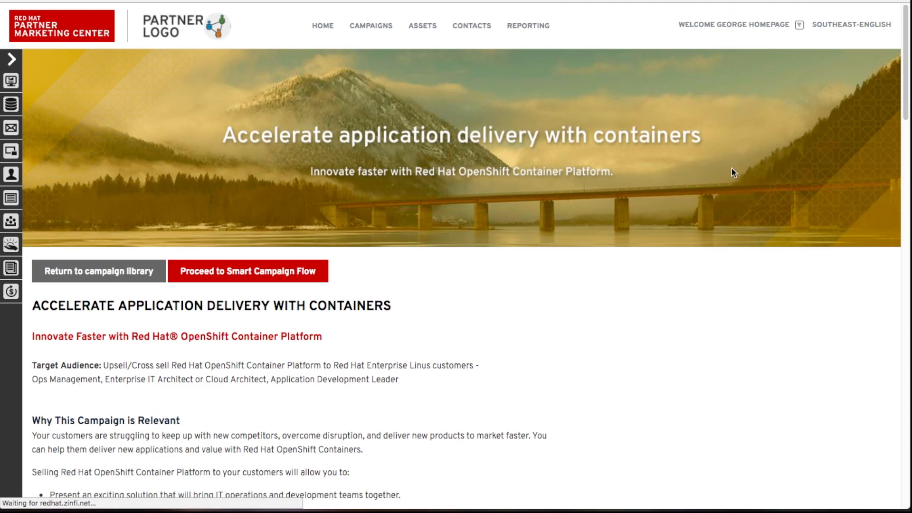
{"action": "scroll", "coordinate": [563, 254], "scroll_direction": "down", "scroll_amount": 20}
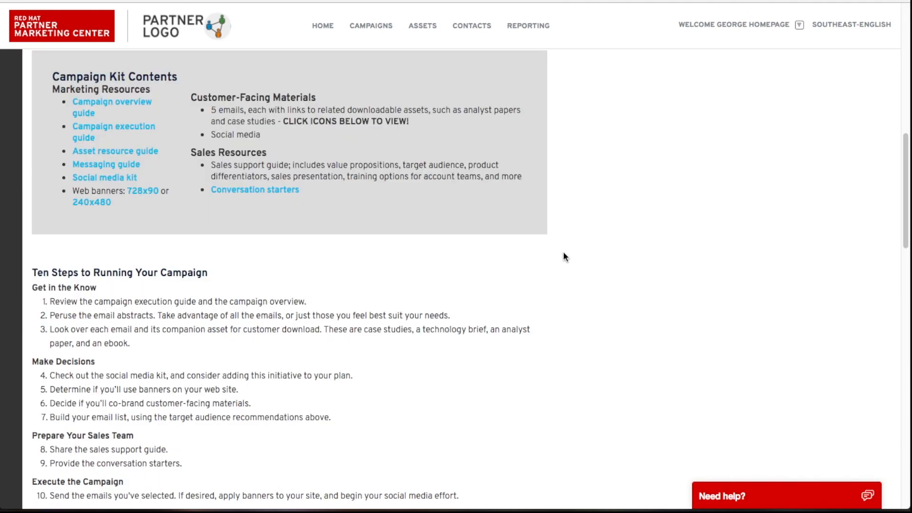
{"action": "scroll", "coordinate": [565, 256], "scroll_direction": "down", "scroll_amount": 7}
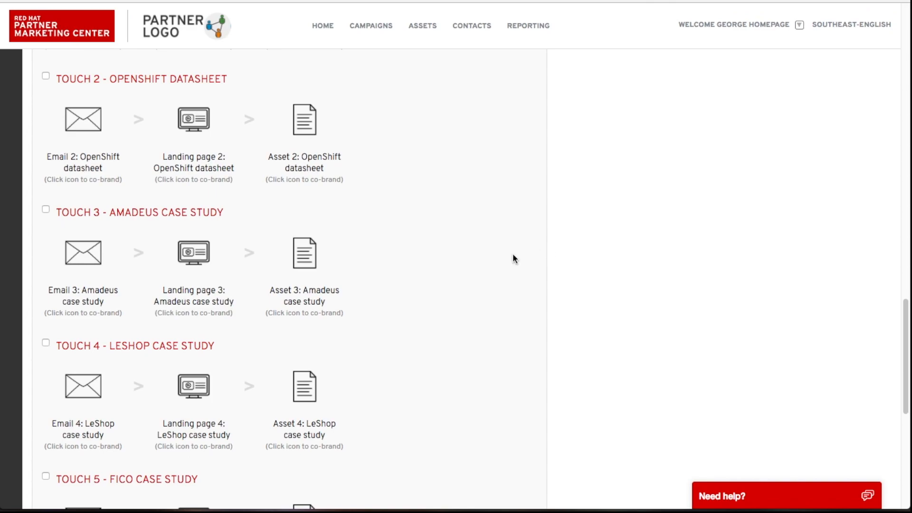
{"action": "scroll", "coordinate": [465, 256], "scroll_direction": "up", "scroll_amount": 2}
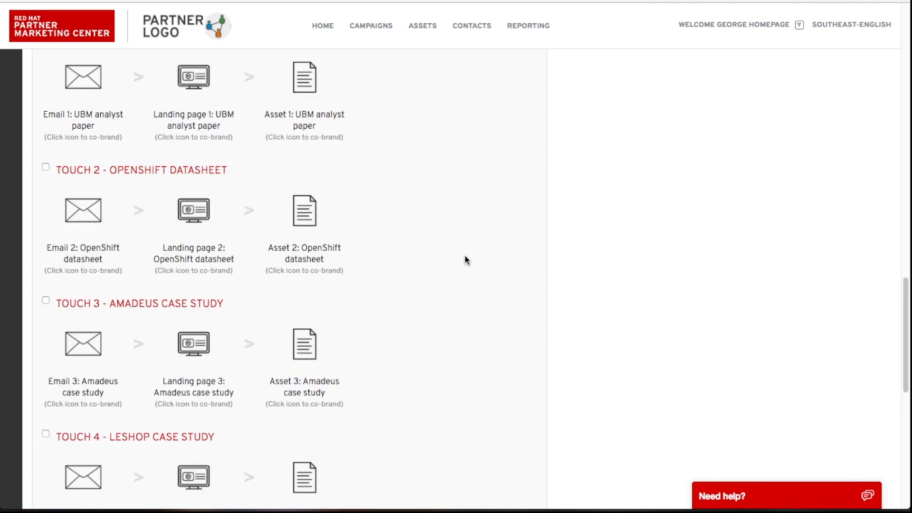
{"action": "scroll", "coordinate": [465, 259], "scroll_direction": "down", "scroll_amount": 2}
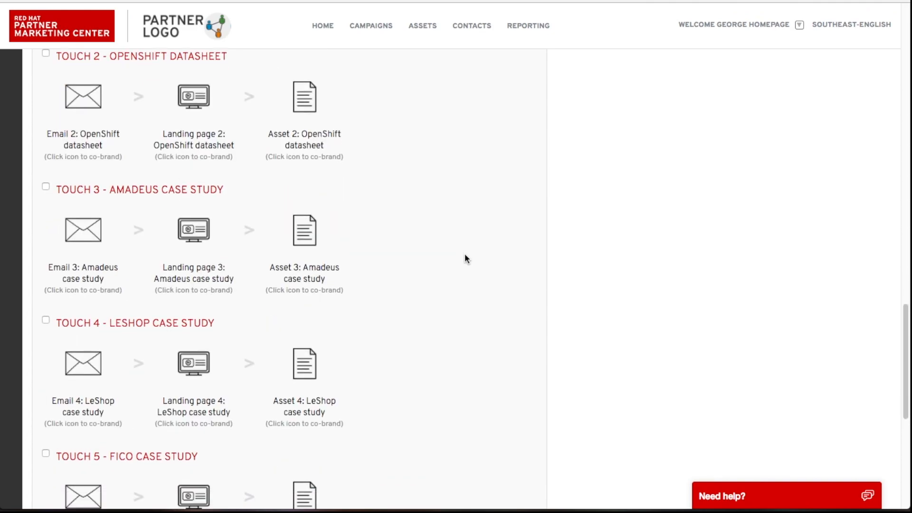
{"action": "scroll", "coordinate": [465, 259], "scroll_direction": "up", "scroll_amount": 5}
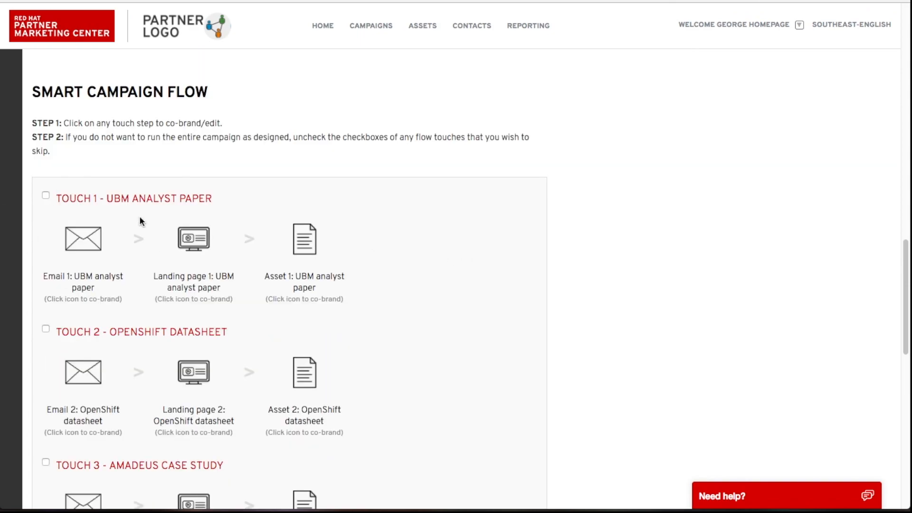
{"action": "left_click", "coordinate": [46, 196]}
{"action": "scroll", "coordinate": [88, 286], "scroll_direction": "down", "scroll_amount": 2}
{"action": "left_click", "coordinate": [45, 360]}
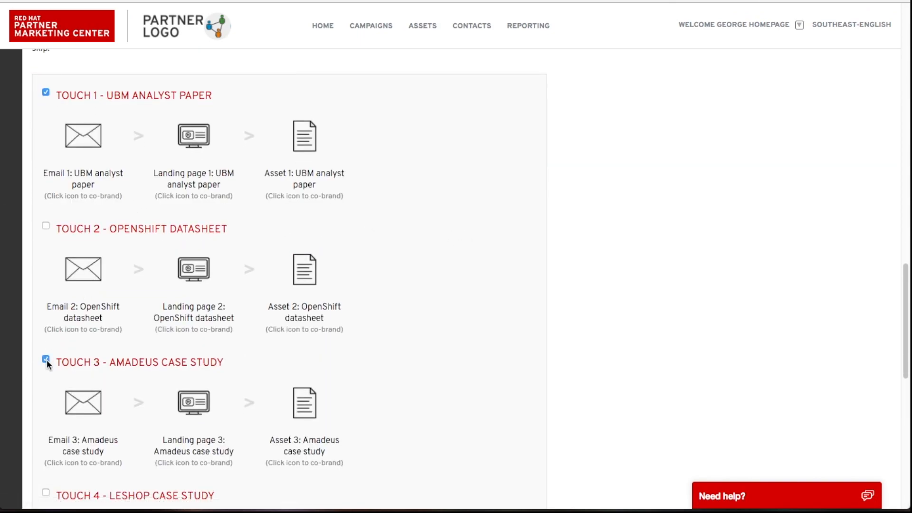
Proceed to launching the campaign and choose the Demo prospect list as the email recipients
{"action": "scroll", "coordinate": [84, 361], "scroll_direction": "down", "scroll_amount": 2}
{"action": "scroll", "coordinate": [84, 360], "scroll_direction": "down", "scroll_amount": 5}
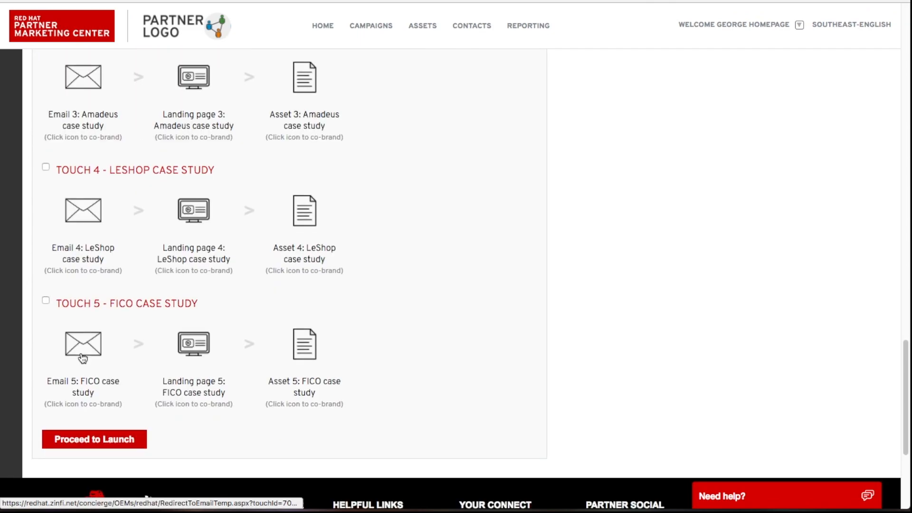
{"action": "scroll", "coordinate": [83, 357], "scroll_direction": "down", "scroll_amount": 1}
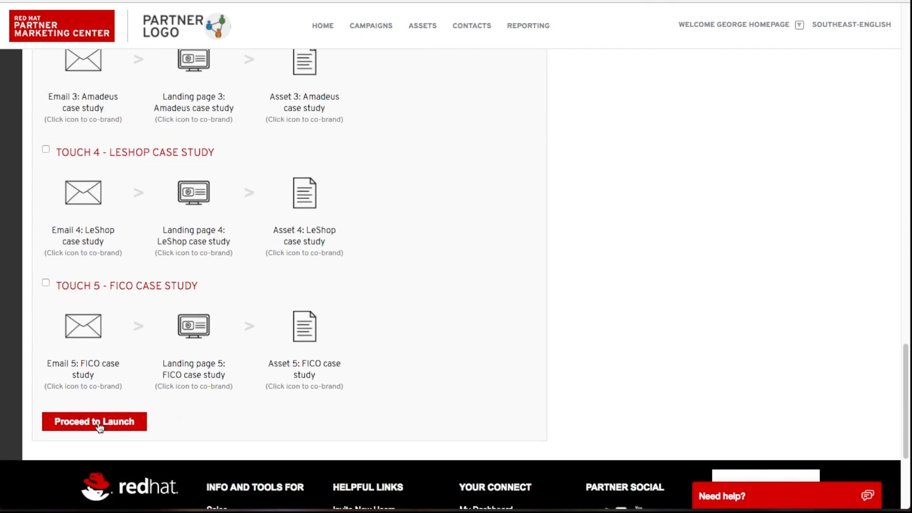
{"action": "left_click", "coordinate": [99, 424]}
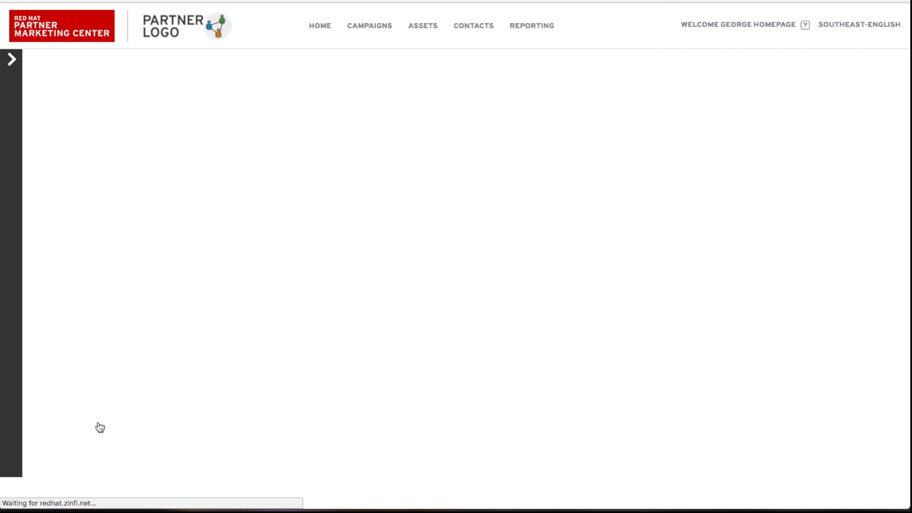
{"action": "left_click", "coordinate": [39, 163]}
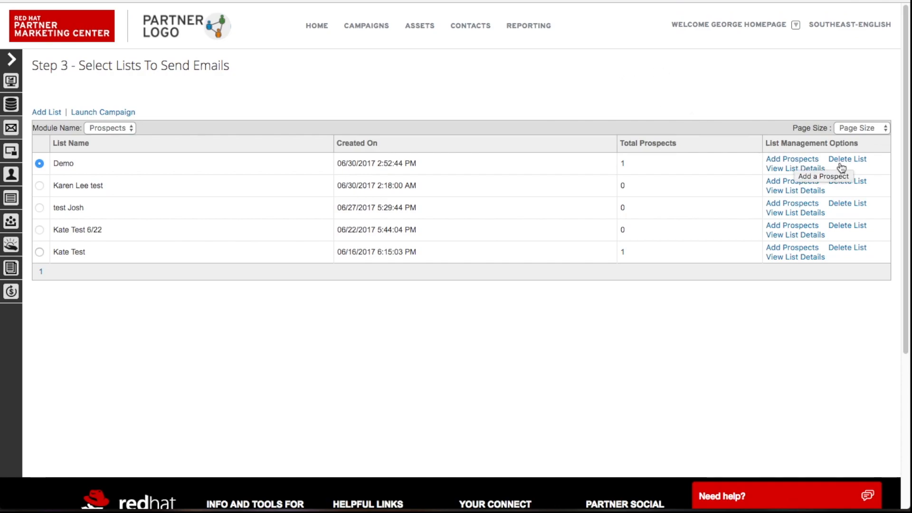
Check the details of the Demo list and launch the campaign
{"action": "left_click", "coordinate": [806, 169]}
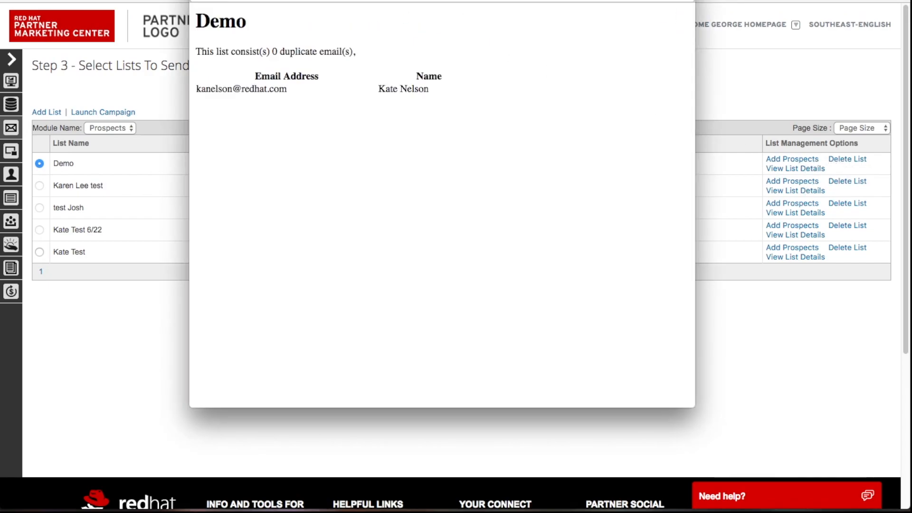
{"action": "left_click", "coordinate": [197, 0]}
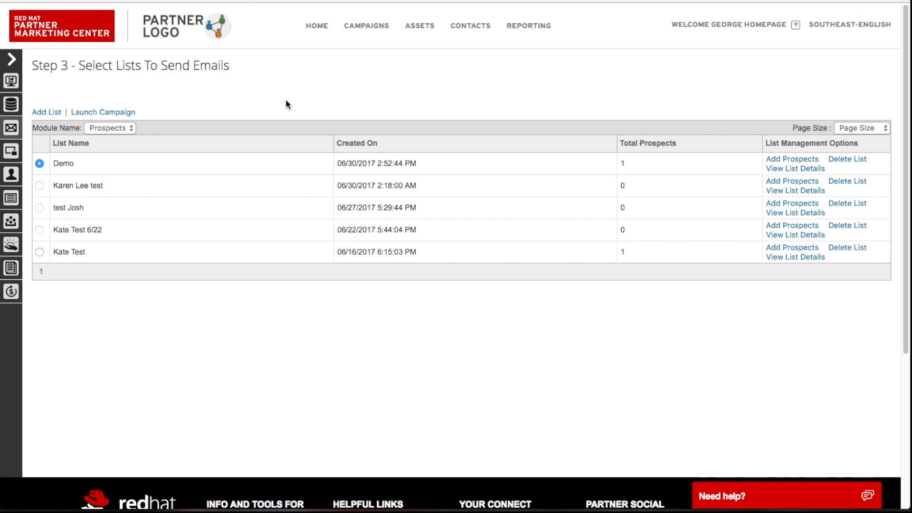
{"action": "left_click", "coordinate": [114, 113]}
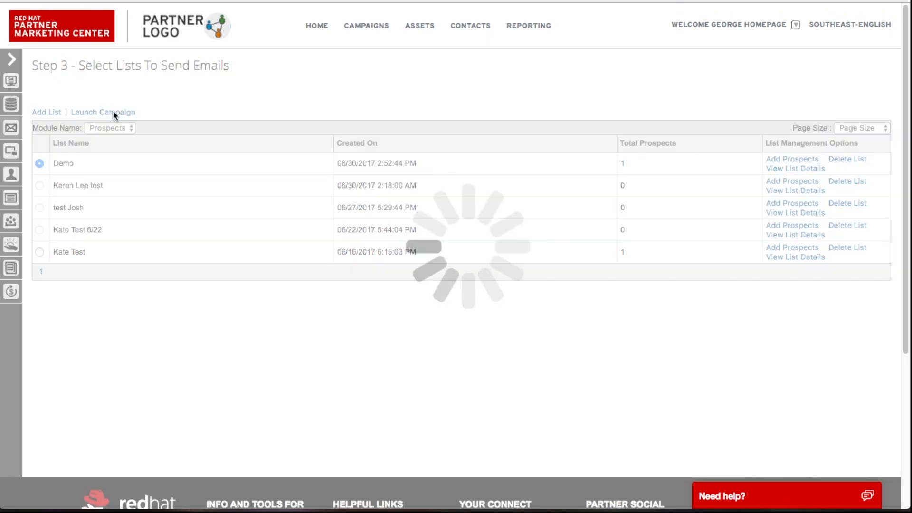